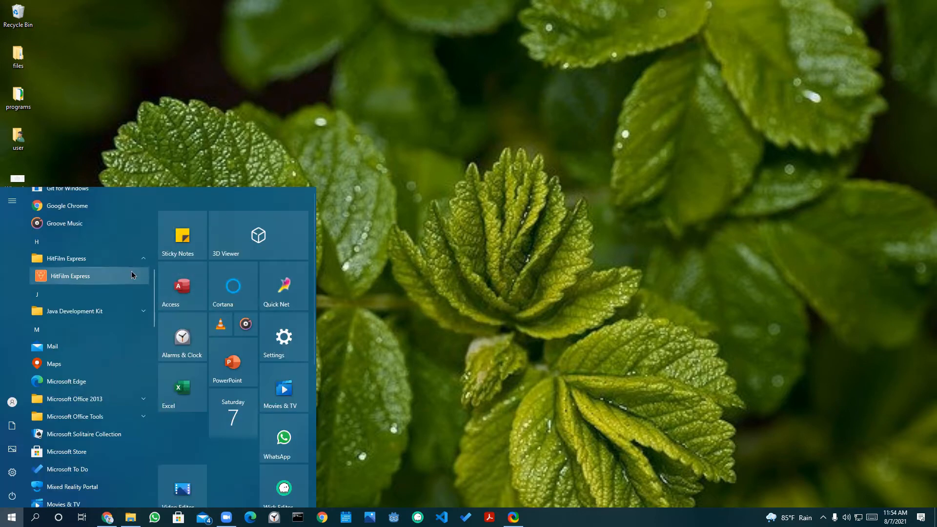
Launch HitFilm Express and dismiss the entry point error at startup
{"action": "left_click", "coordinate": [62, 258]}
{"action": "left_click", "coordinate": [63, 258]}
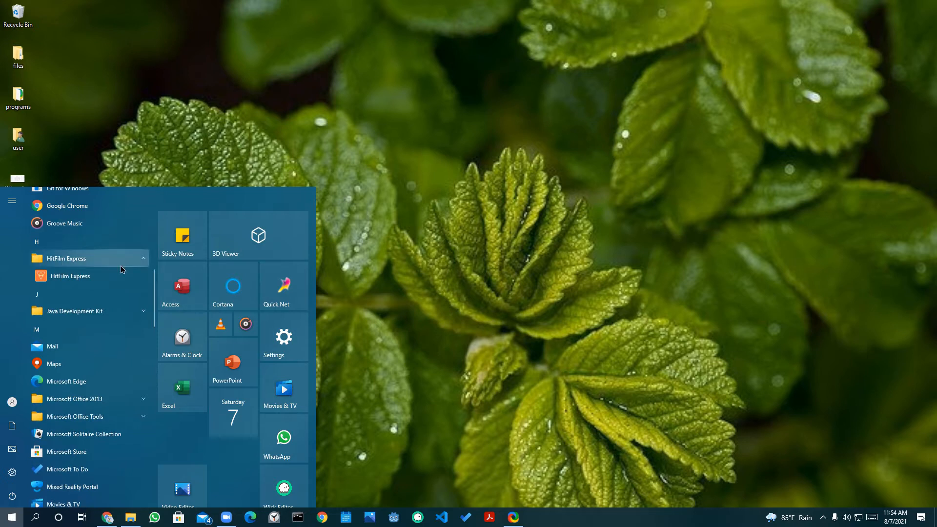
{"action": "left_click", "coordinate": [81, 277]}
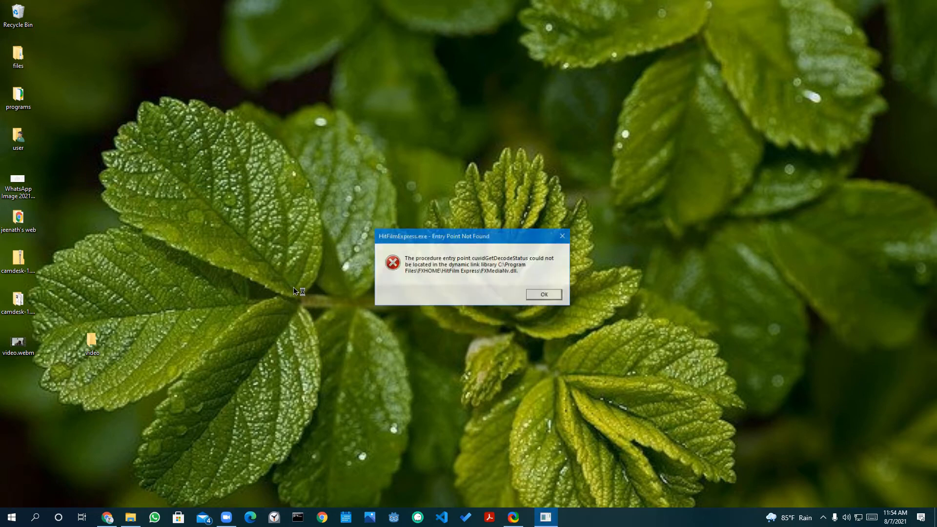
{"action": "left_click_drag", "start_coordinate": [466, 242], "coordinate": [472, 251]}
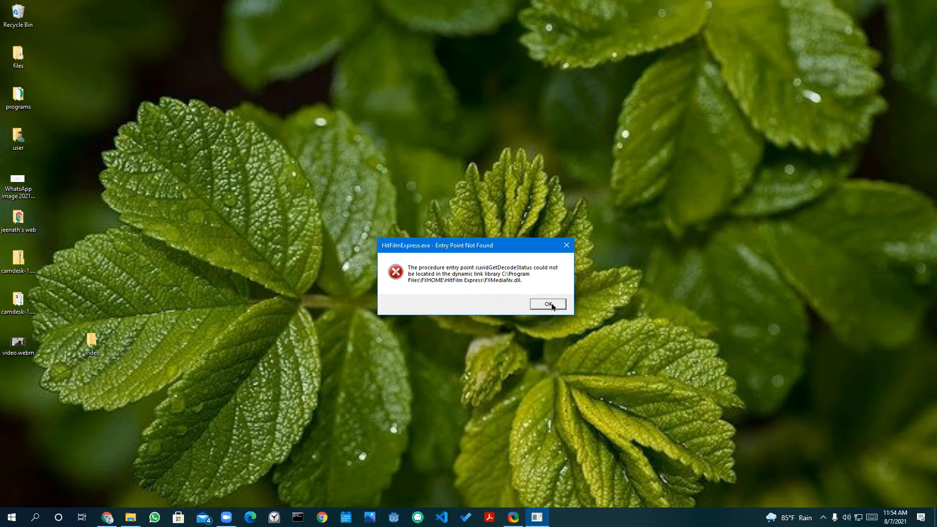
{"action": "left_click", "coordinate": [549, 304]}
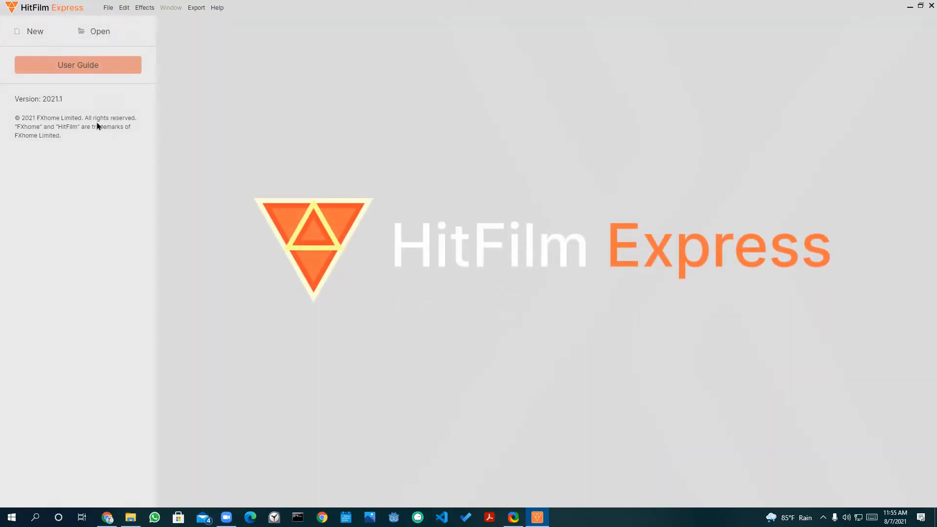
Create a new project with the 1080p Full HD @ 25 fps template, checking its rendering settings first
{"action": "left_click", "coordinate": [31, 34]}
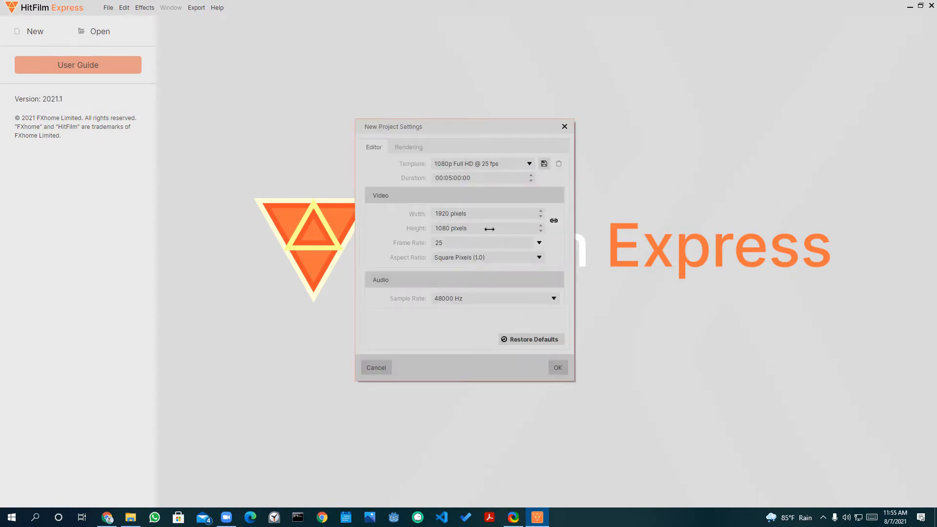
{"action": "left_click", "coordinate": [408, 147]}
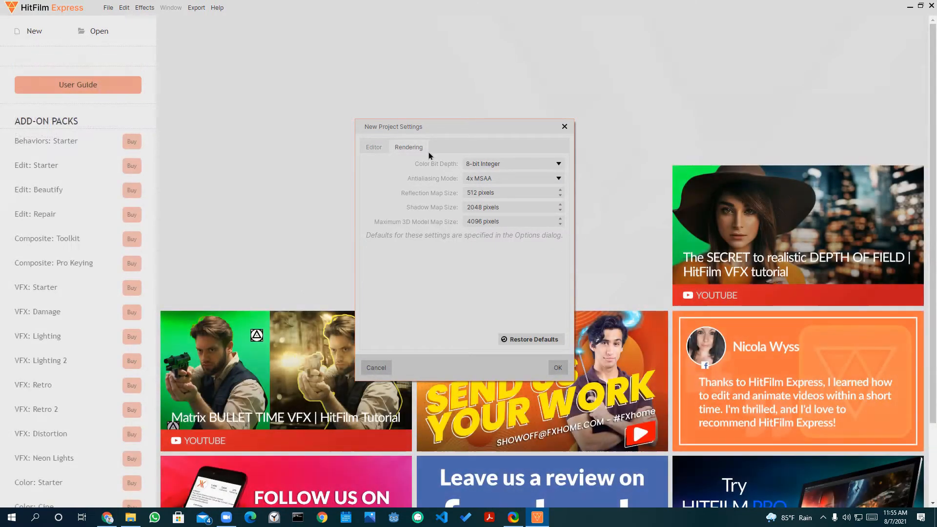
{"action": "left_click", "coordinate": [374, 148]}
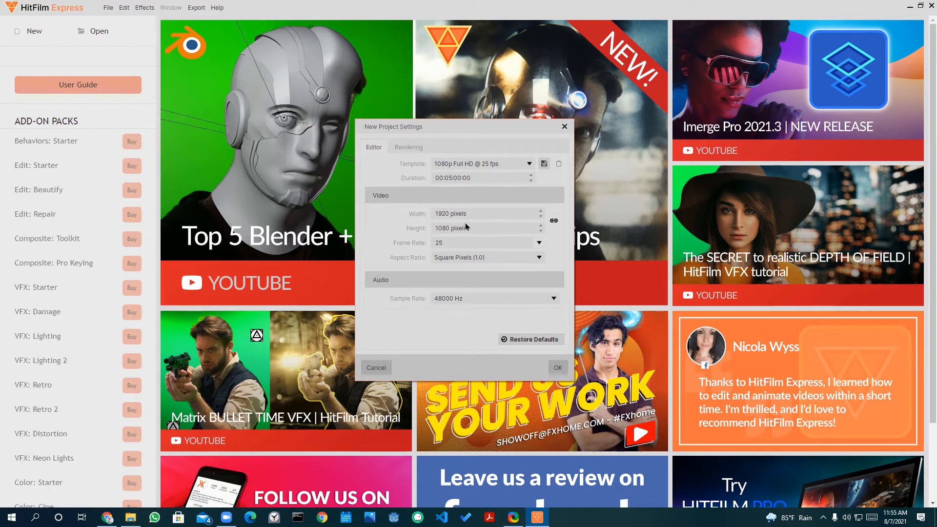
{"action": "left_click", "coordinate": [559, 368]}
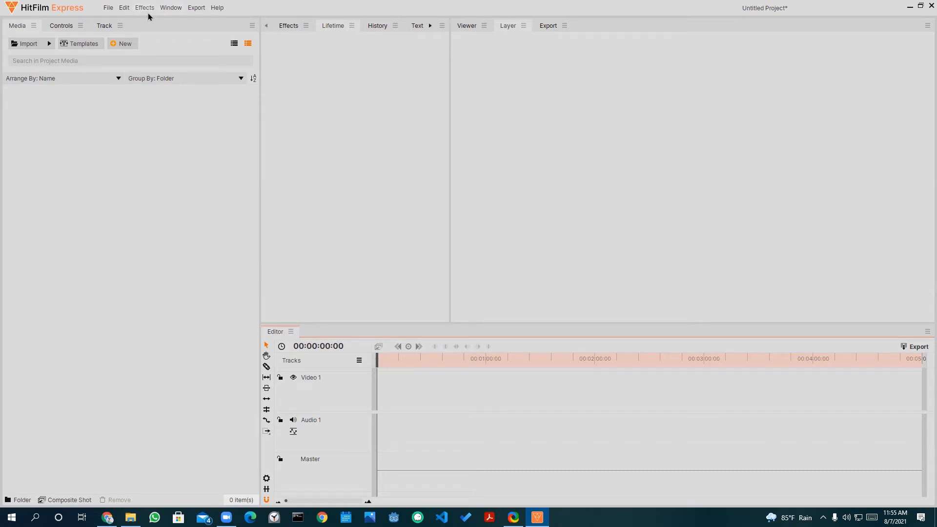
Switch the panel layout to the Editing workspace
{"action": "left_click", "coordinate": [171, 8]}
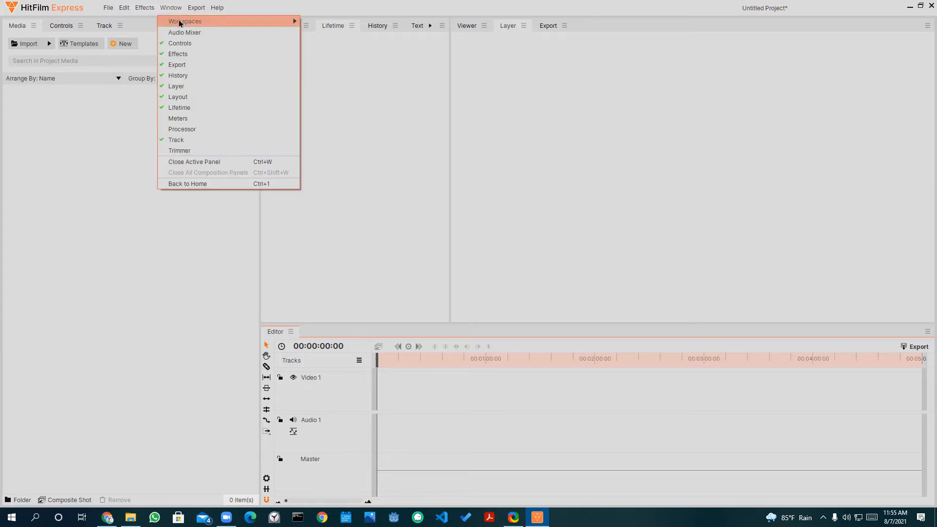
{"action": "mouse_move", "coordinate": [180, 23]}
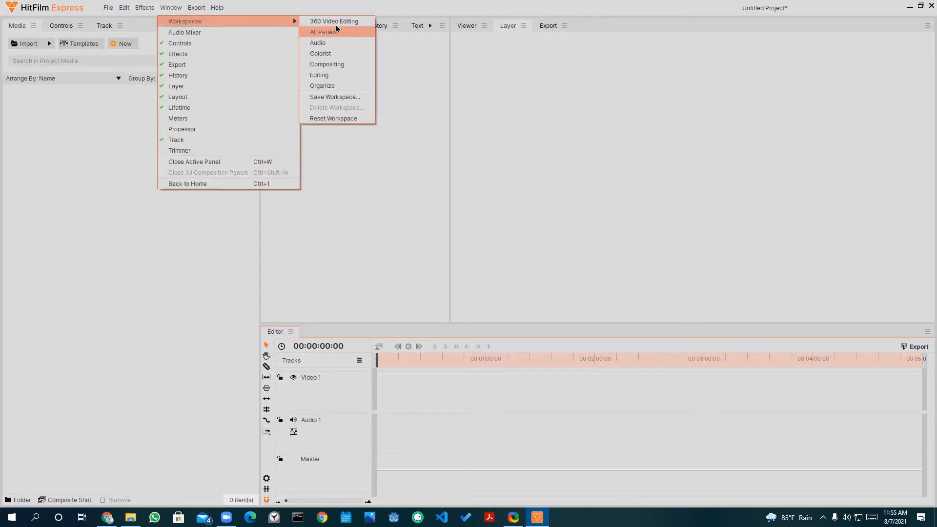
{"action": "left_click", "coordinate": [118, 157]}
{"action": "left_click", "coordinate": [172, 8]}
{"action": "mouse_move", "coordinate": [183, 21]}
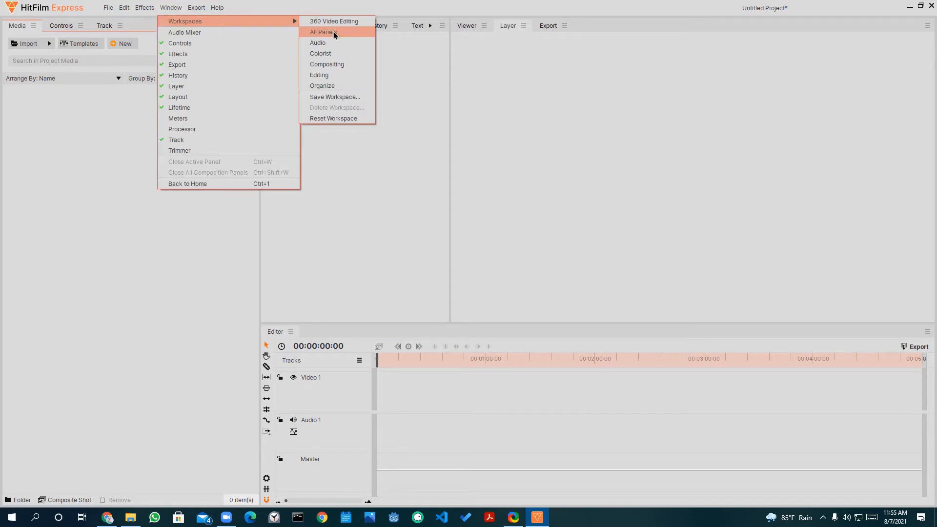
{"action": "left_click", "coordinate": [345, 76]}
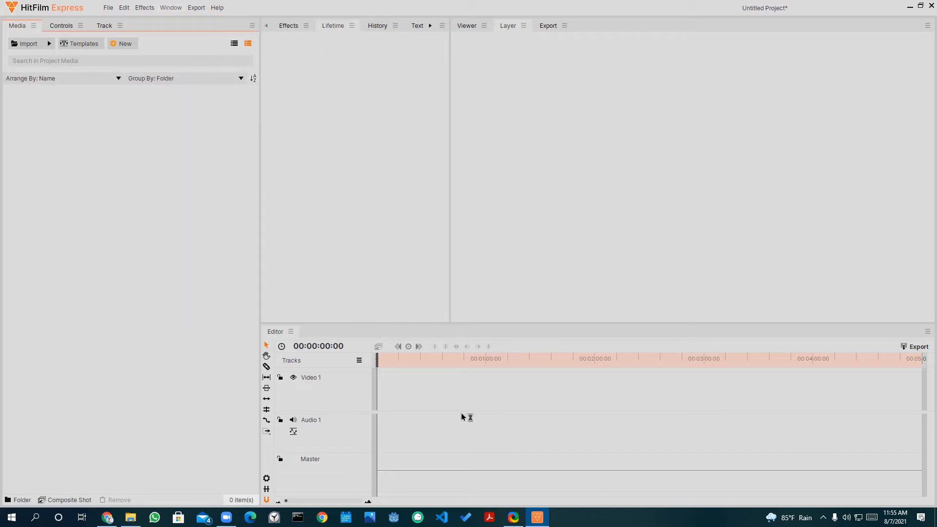
{"action": "left_click_drag", "start_coordinate": [303, 321], "coordinate": [238, 349]}
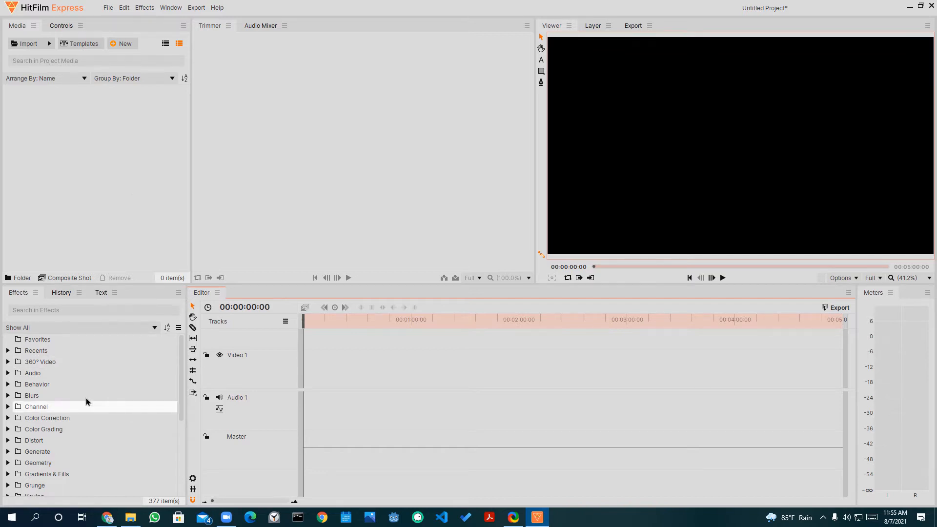
Reduce the program window to uncover the desktop and try to import video.webm into the project media
{"action": "left_click_drag", "start_coordinate": [421, 8], "coordinate": [436, 57]}
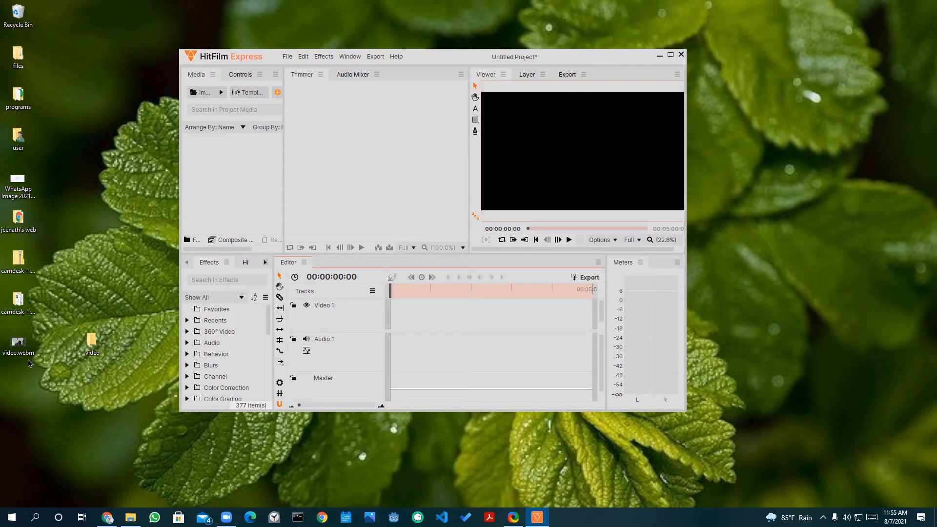
{"action": "left_click", "coordinate": [20, 349]}
{"action": "left_click_drag", "start_coordinate": [19, 349], "coordinate": [245, 208]}
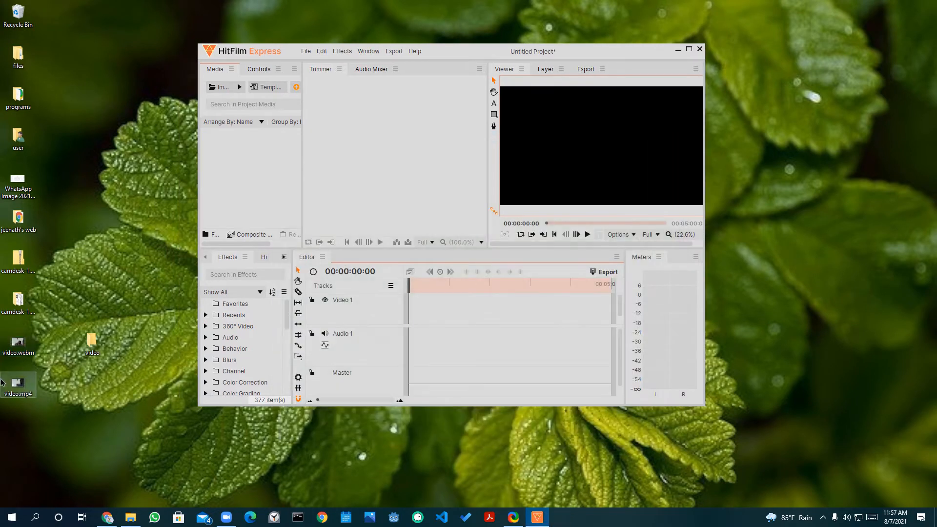
Import video.mp4 from the desktop into the project media and maximize the program window
{"action": "left_click_drag", "start_coordinate": [18, 386], "coordinate": [247, 197]}
{"action": "left_click", "coordinate": [688, 48]}
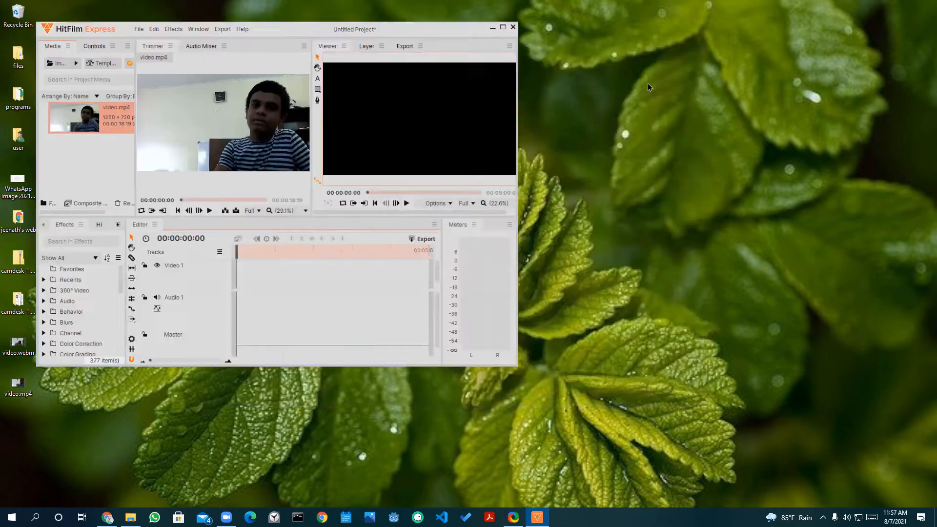
{"action": "left_click", "coordinate": [350, 319]}
{"action": "left_click_drag", "start_coordinate": [350, 315], "coordinate": [252, 326]}
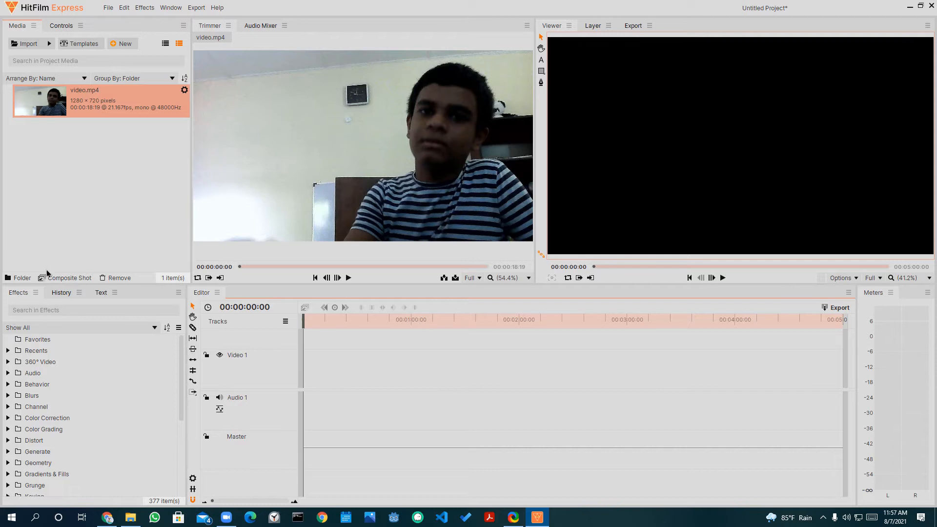
Open the properties for a new composite shot in the project media
{"action": "right_click", "coordinate": [50, 136]}
{"action": "mouse_move", "coordinate": [113, 143]}
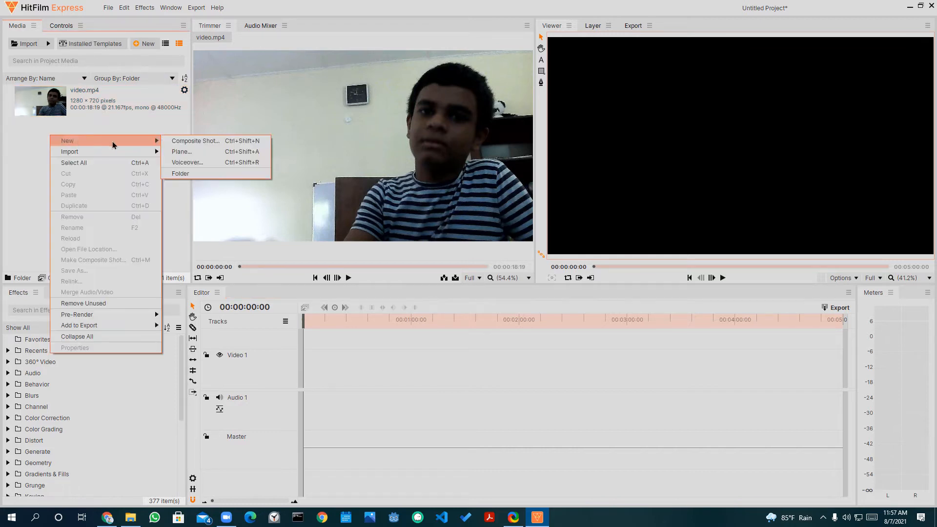
{"action": "right_click", "coordinate": [19, 154]}
{"action": "right_click", "coordinate": [19, 154]}
{"action": "mouse_move", "coordinate": [33, 159]}
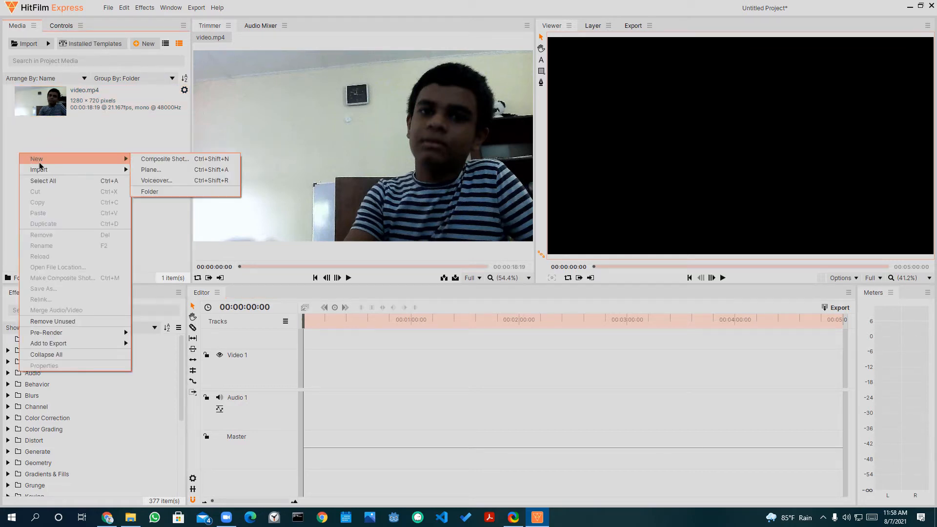
{"action": "left_click", "coordinate": [154, 159]}
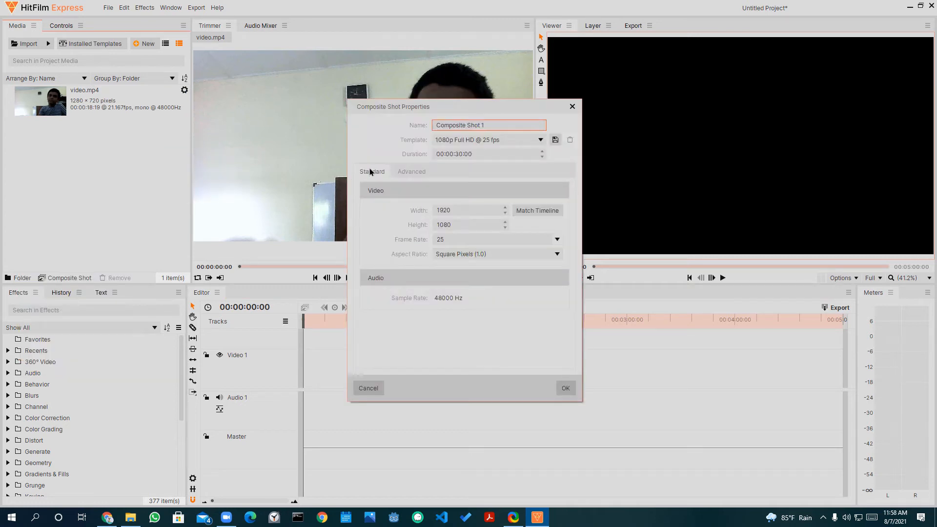
Name the composite shot "Screw geting fire" and create it with the default 1080p Full HD @ 25 fps settings
{"action": "key", "text": "ctrl+a"}
{"action": "key", "text": "BackSpace"}
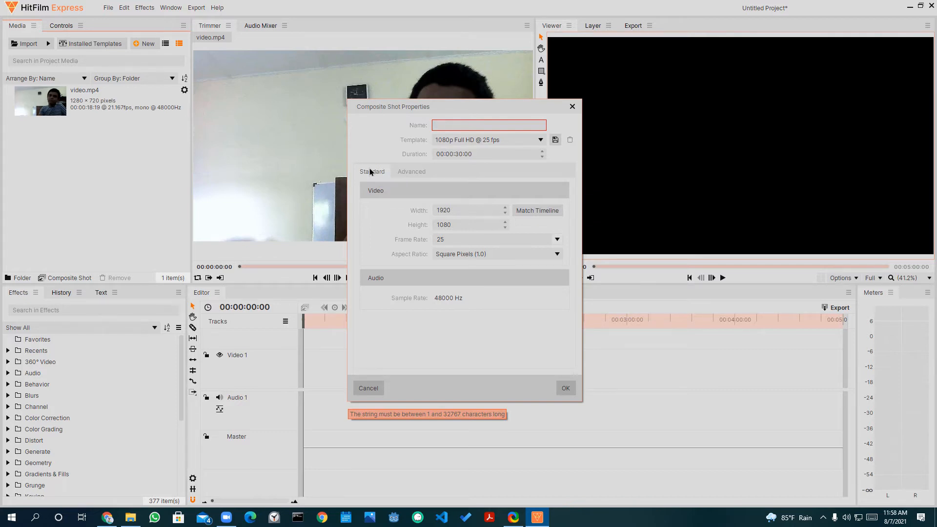
{"action": "type", "text": "pe"}
{"action": "key", "text": "BackSpace"}
{"action": "key", "text": "BackSpace"}
{"action": "type", "text": "sec"}
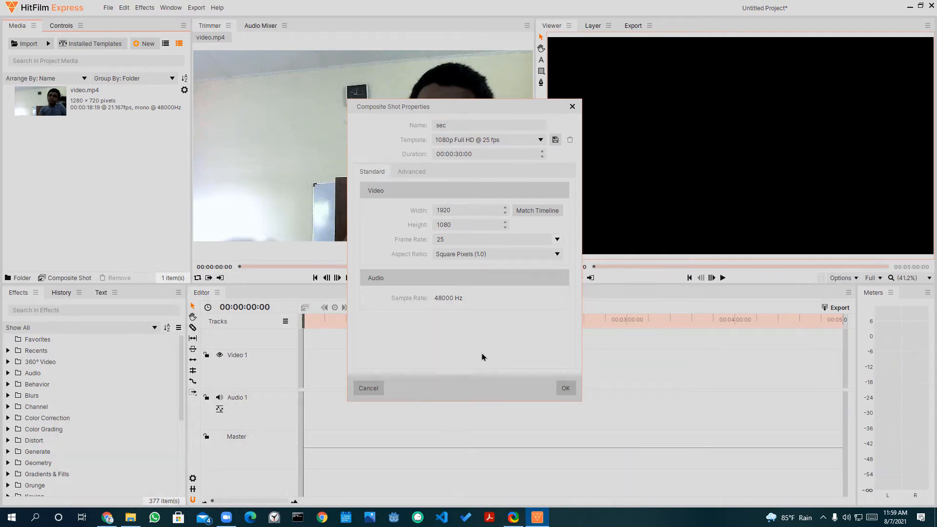
{"action": "key", "text": "BackSpace"}
{"action": "key", "text": "BackSpace"}
{"action": "key", "text": "BackSpace"}
{"action": "type", "text": "Screw"}
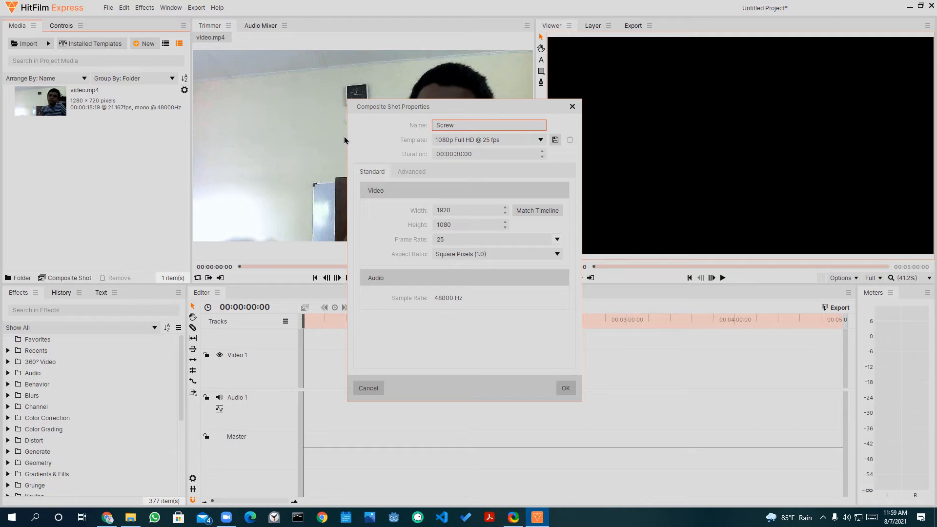
{"action": "type", "text": "geting fire"}
{"action": "key", "text": "Return"}
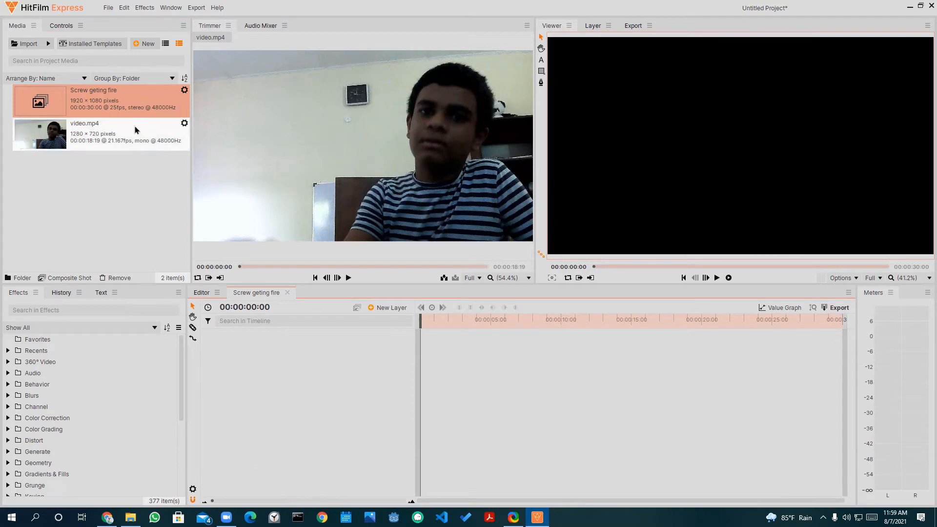
Switch the panel layout to the Compositing workspace
{"action": "left_click_drag", "start_coordinate": [420, 326], "coordinate": [299, 355]}
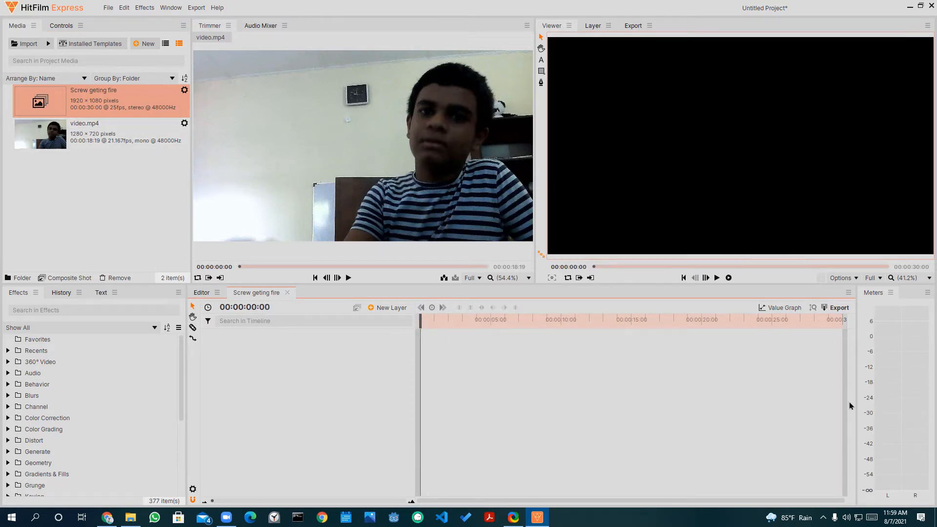
{"action": "left_click", "coordinate": [170, 9]}
{"action": "mouse_move", "coordinate": [196, 21]}
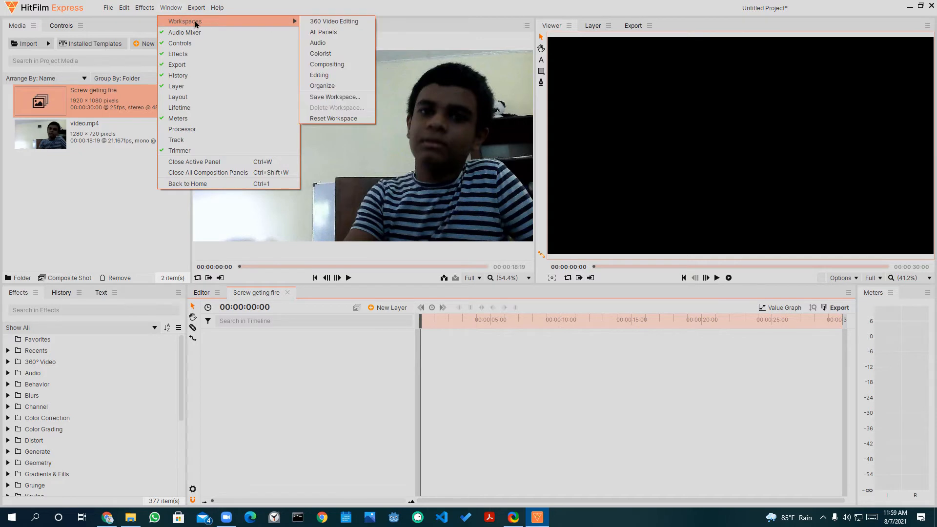
{"action": "left_click", "coordinate": [342, 62]}
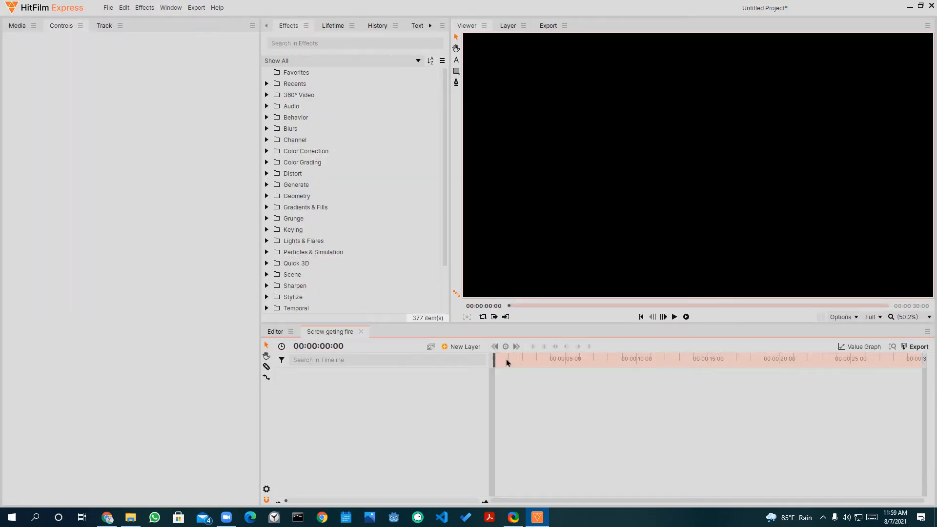
Add video.mp4 from the project media as a layer in the "Screw geting fire" composite shot timeline
{"action": "left_click", "coordinate": [29, 26]}
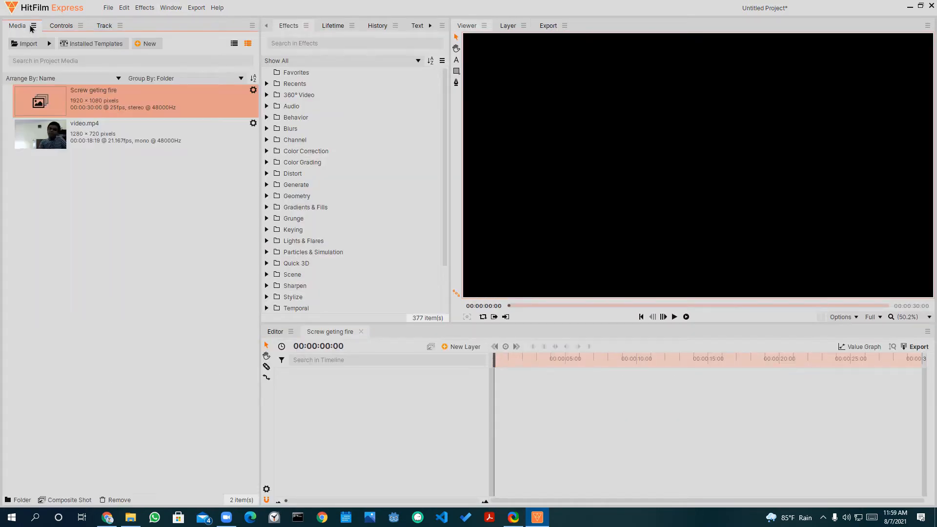
{"action": "left_click_drag", "start_coordinate": [79, 141], "coordinate": [498, 415]}
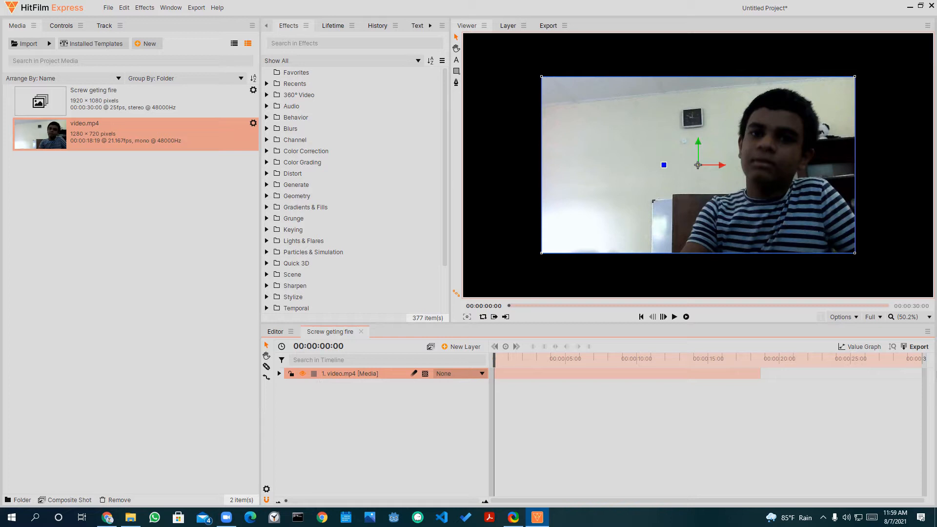
Shorten the composite shot's work area so that it ends where the video.mp4 clip ends
{"action": "left_click_drag", "start_coordinate": [924, 359], "coordinate": [767, 359]}
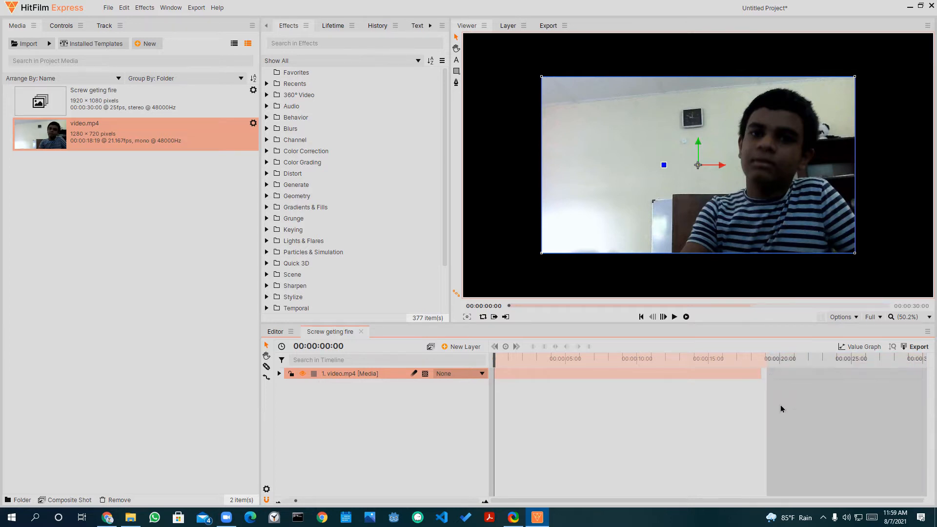
{"action": "scroll", "coordinate": [781, 410], "scroll_direction": "up", "scroll_amount": 7}
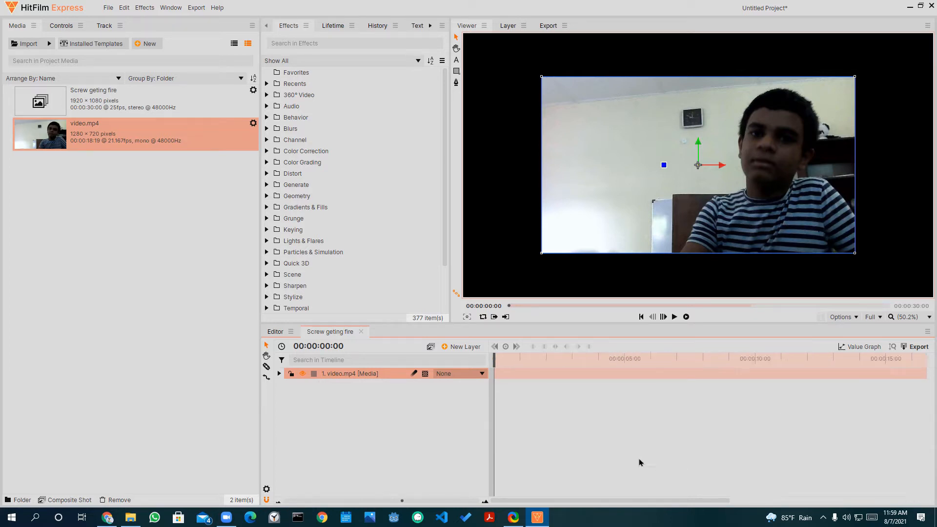
{"action": "scroll", "coordinate": [672, 406], "scroll_direction": "up", "scroll_amount": 5}
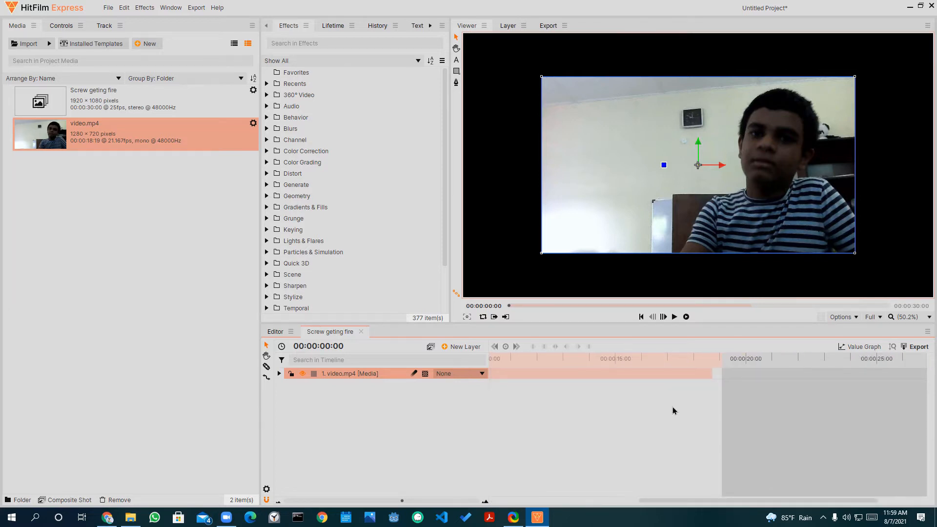
{"action": "scroll", "coordinate": [672, 406], "scroll_direction": "up", "scroll_amount": 3}
{"action": "left_click_drag", "start_coordinate": [493, 500], "coordinate": [759, 496]}
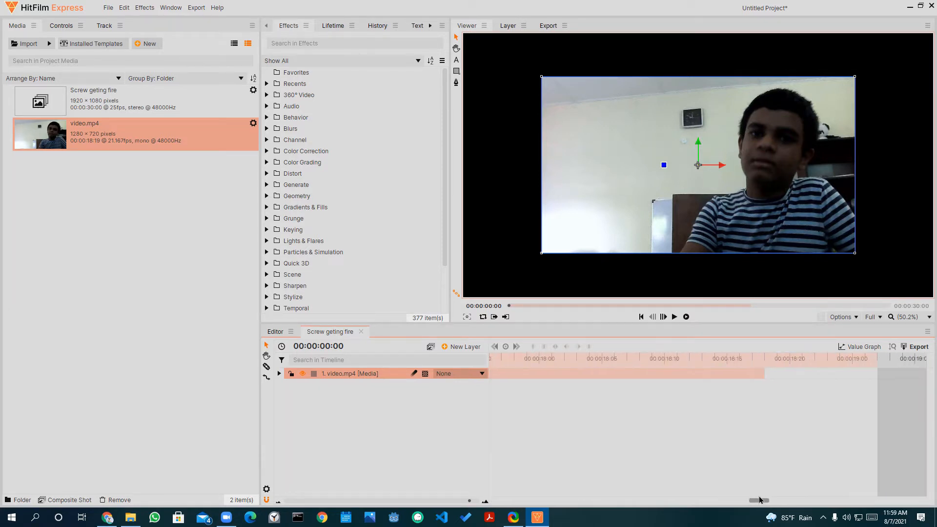
{"action": "left_click_drag", "start_coordinate": [752, 362], "coordinate": [639, 366]}
{"action": "scroll", "coordinate": [627, 455], "scroll_direction": "down", "scroll_amount": 10}
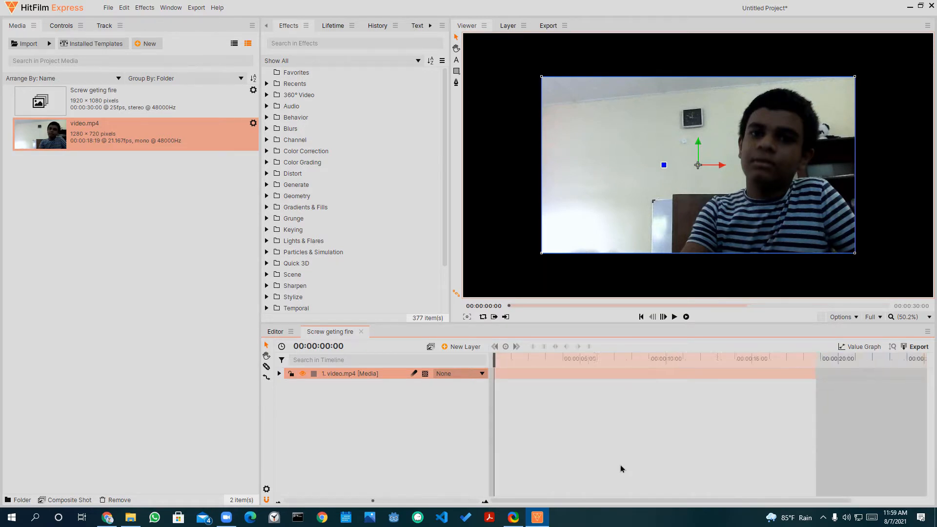
{"action": "scroll", "coordinate": [620, 464], "scroll_direction": "down", "scroll_amount": 1}
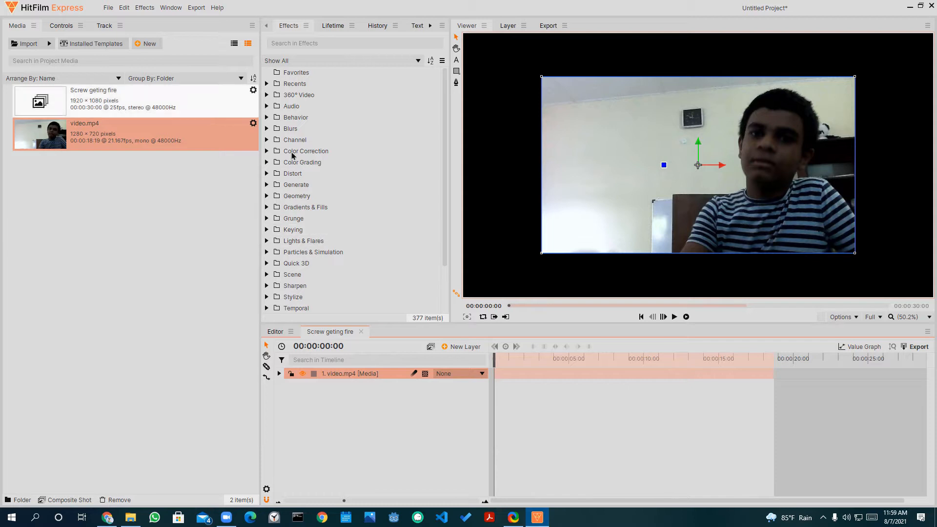
{"action": "left_click", "coordinate": [279, 373]}
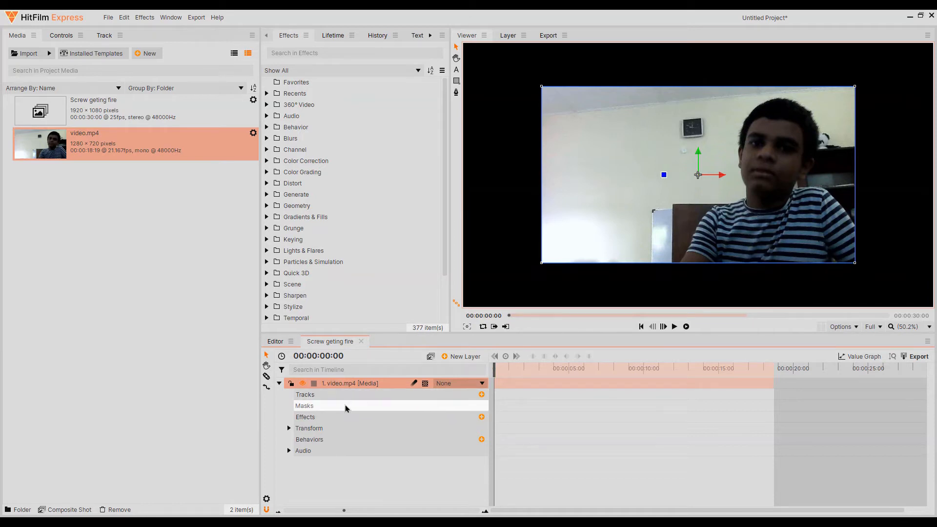
{"action": "left_click", "coordinate": [481, 395]}
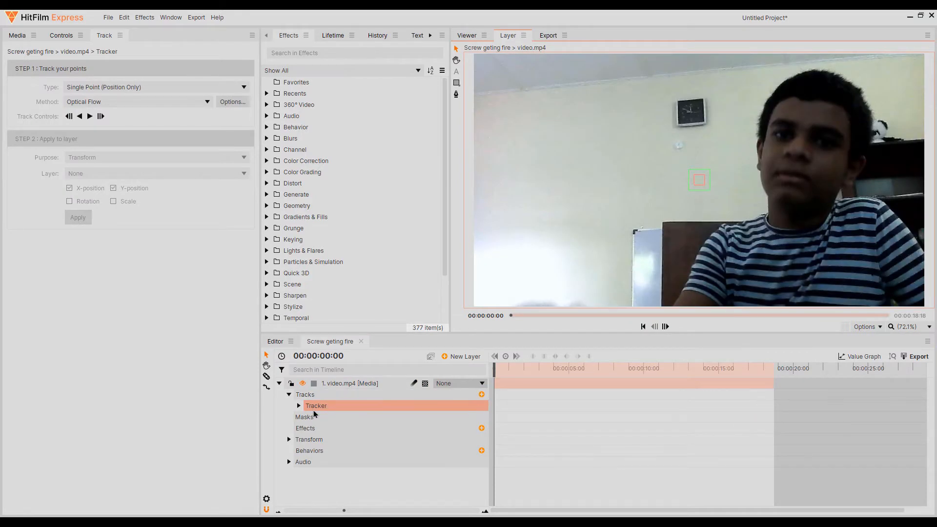
{"action": "double_click", "coordinate": [339, 405]}
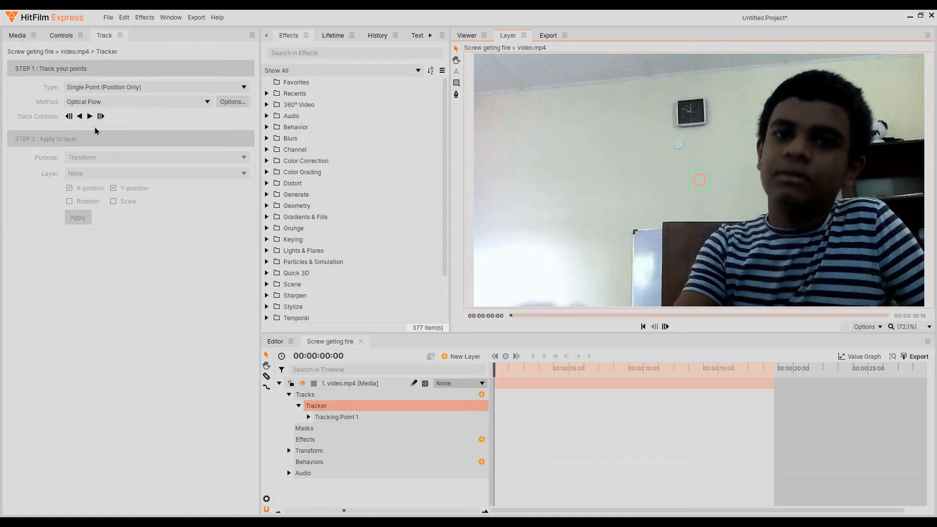
{"action": "scroll", "coordinate": [674, 246], "scroll_direction": "down", "scroll_amount": 3}
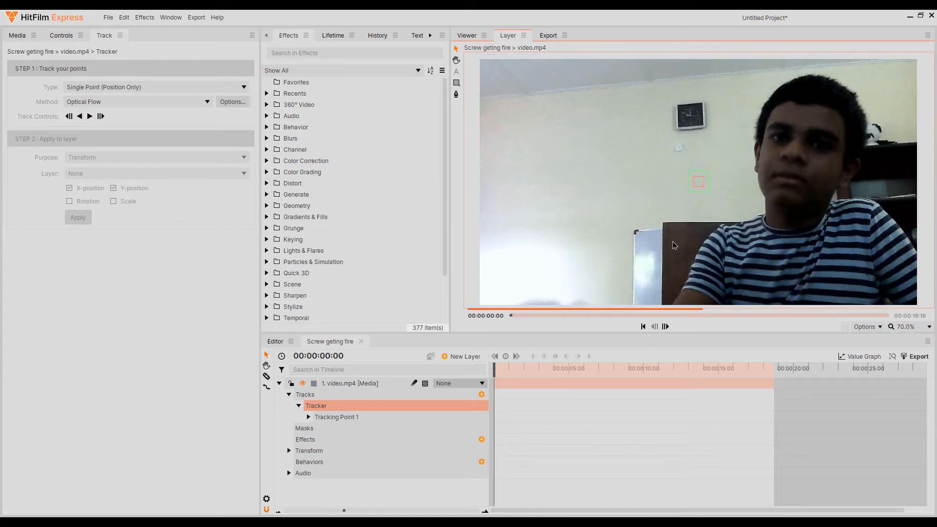
{"action": "scroll", "coordinate": [674, 261], "scroll_direction": "up", "scroll_amount": 2}
{"action": "scroll", "coordinate": [677, 266], "scroll_direction": "up", "scroll_amount": 1}
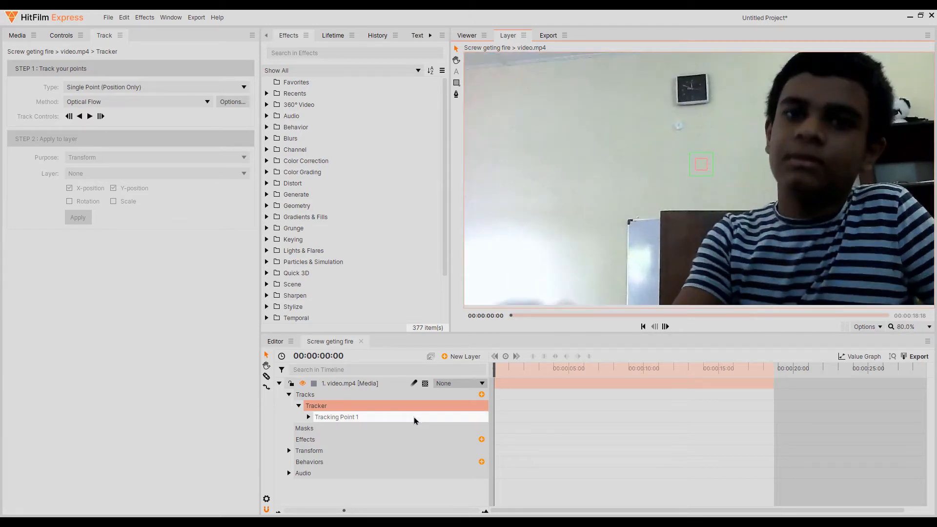
{"action": "left_click_drag", "start_coordinate": [496, 374], "coordinate": [580, 386]}
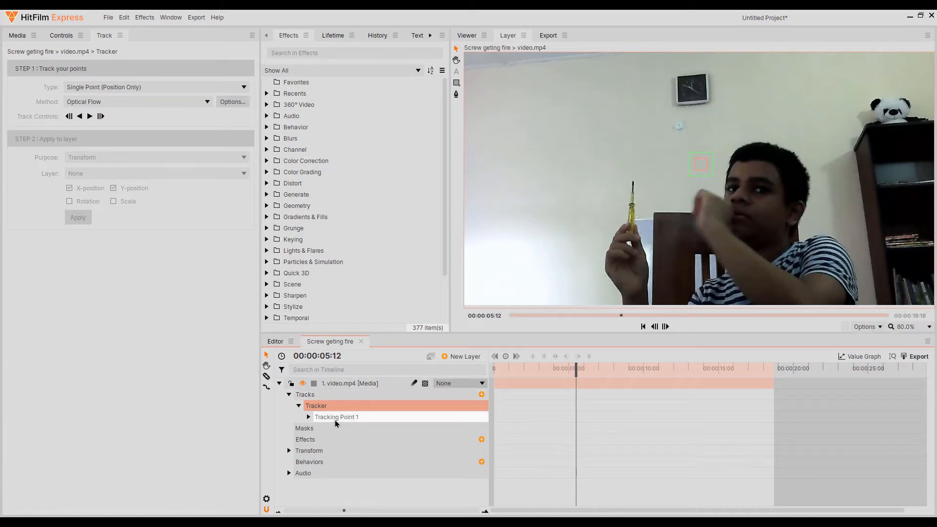
{"action": "right_click", "coordinate": [327, 406]}
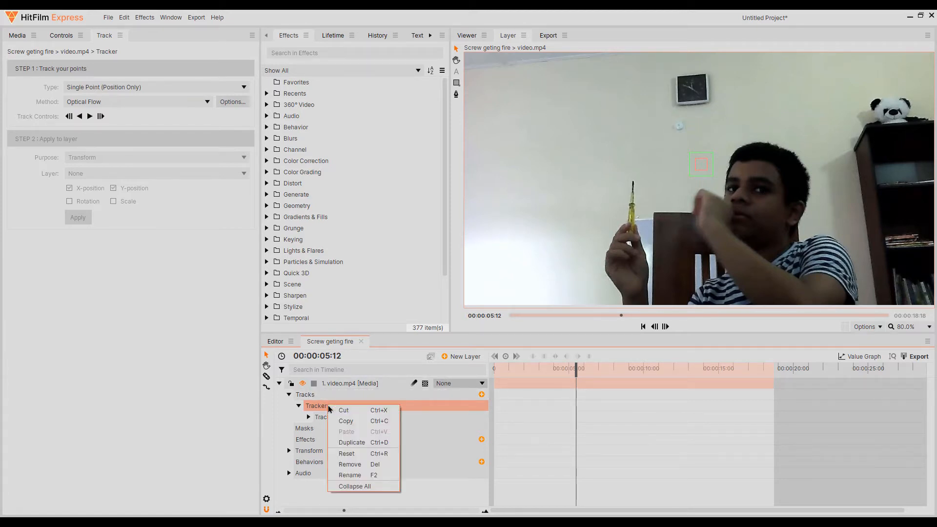
{"action": "left_click", "coordinate": [359, 467]}
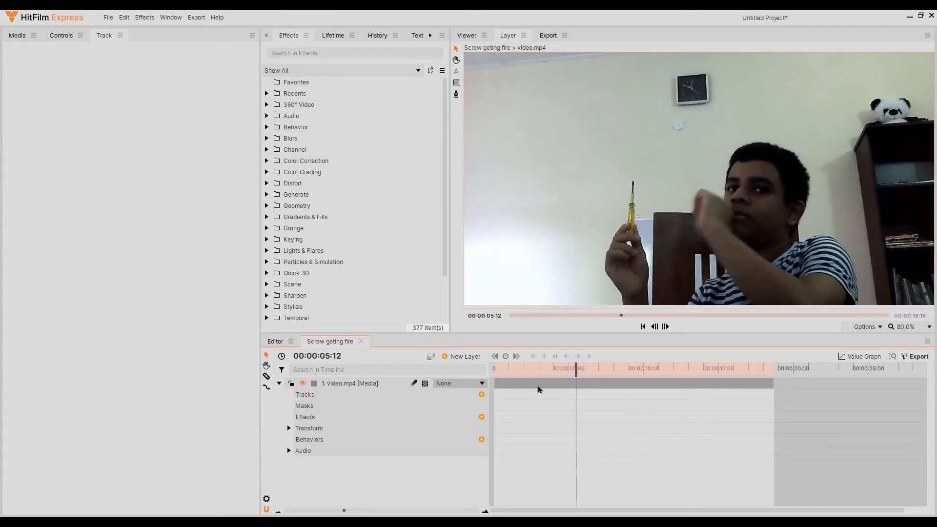
Slice the video.mp4 layer into two parts at 00:00:05:13
{"action": "mouse_move", "coordinate": [575, 368]}
{"action": "left_mouse_down"}
{"action": "mouse_move", "coordinate": [568, 371]}
{"action": "mouse_move", "coordinate": [583, 374]}
{"action": "mouse_move", "coordinate": [575, 375]}
{"action": "left_mouse_up"}
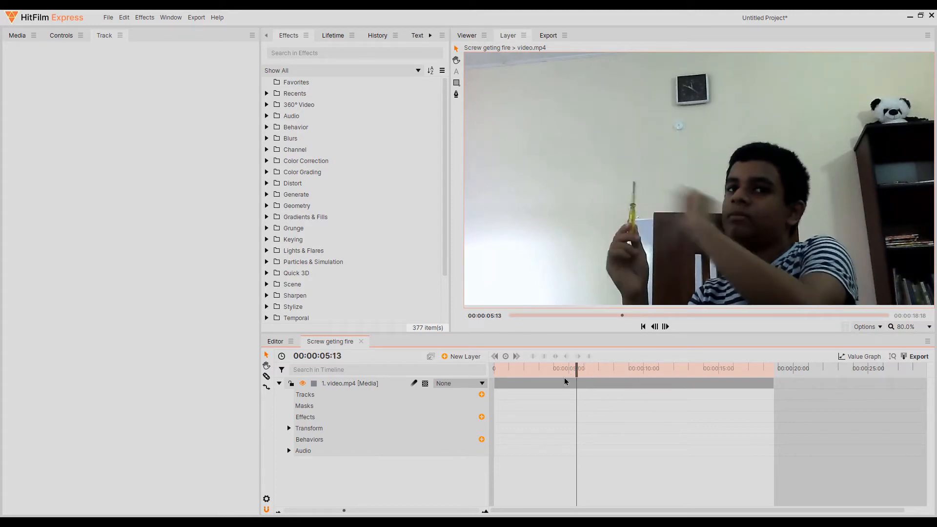
{"action": "left_click", "coordinate": [266, 376]}
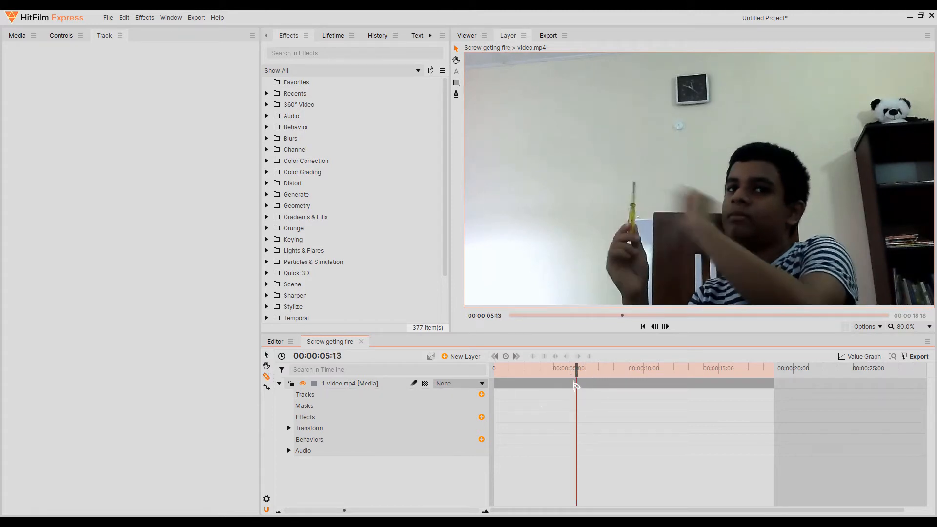
{"action": "left_click", "coordinate": [579, 386]}
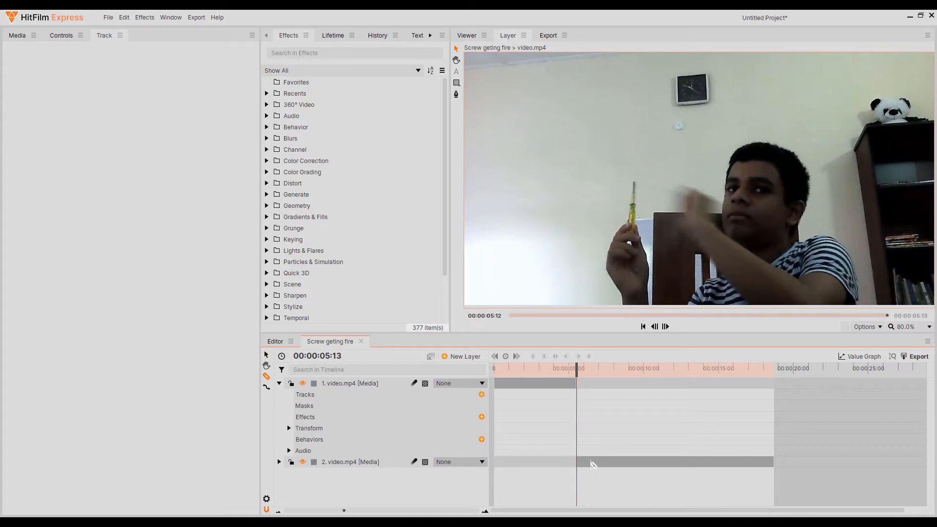
{"action": "left_click", "coordinate": [266, 355]}
Add a tracker to the second video.mp4 layer and select its Tracking Point 1
{"action": "left_click", "coordinate": [280, 463]}
{"action": "scroll", "coordinate": [286, 471], "scroll_direction": "down", "scroll_amount": 1}
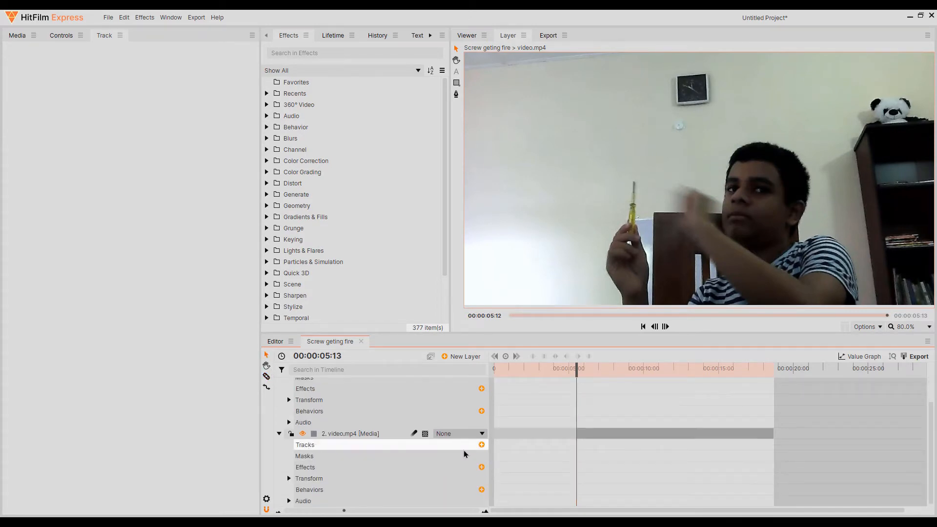
{"action": "left_click", "coordinate": [481, 445]}
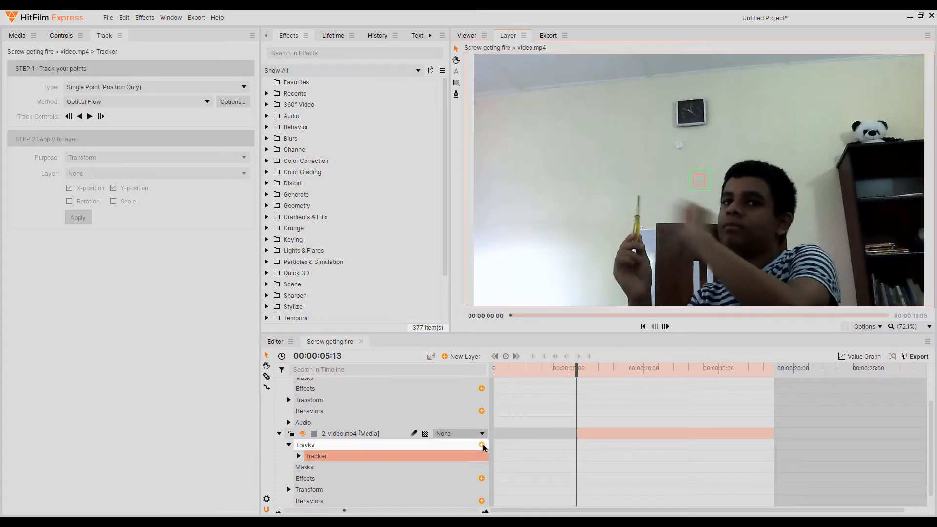
{"action": "left_click", "coordinate": [298, 455]}
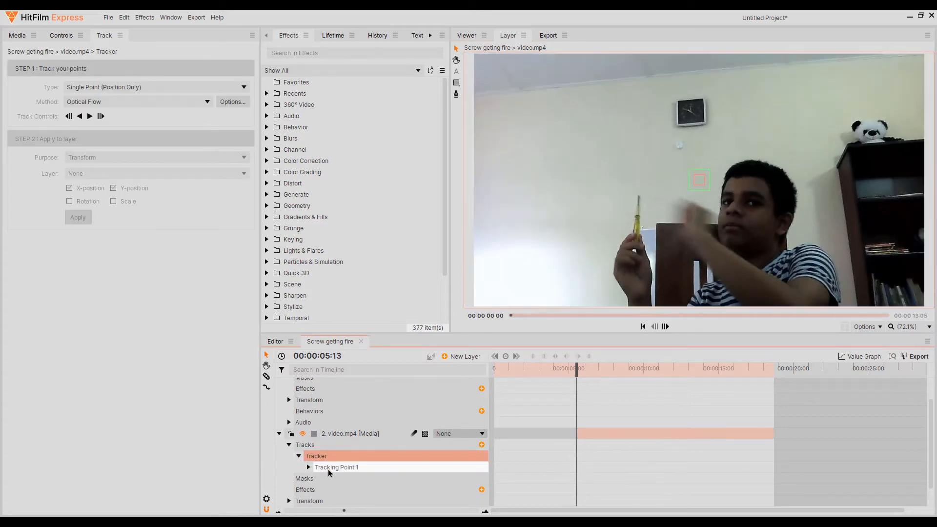
{"action": "left_click", "coordinate": [328, 470]}
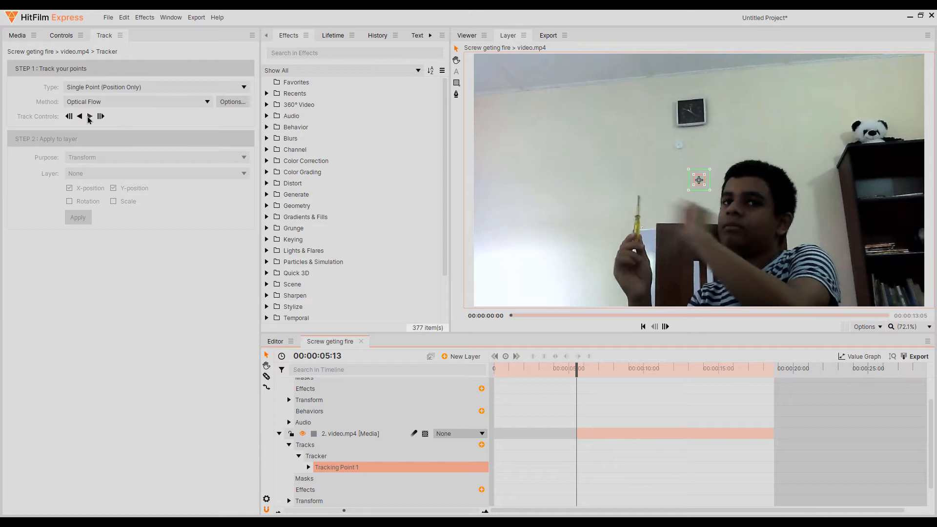
Place the tracking point on the screwdriver tip, enlarge its feature and search boxes, and extend the search box down over the screwdriver
{"action": "scroll", "coordinate": [685, 210], "scroll_direction": "up", "scroll_amount": 3}
{"action": "scroll", "coordinate": [685, 211], "scroll_direction": "up", "scroll_amount": 1}
{"action": "left_click_drag", "start_coordinate": [759, 98], "coordinate": [507, 172]}
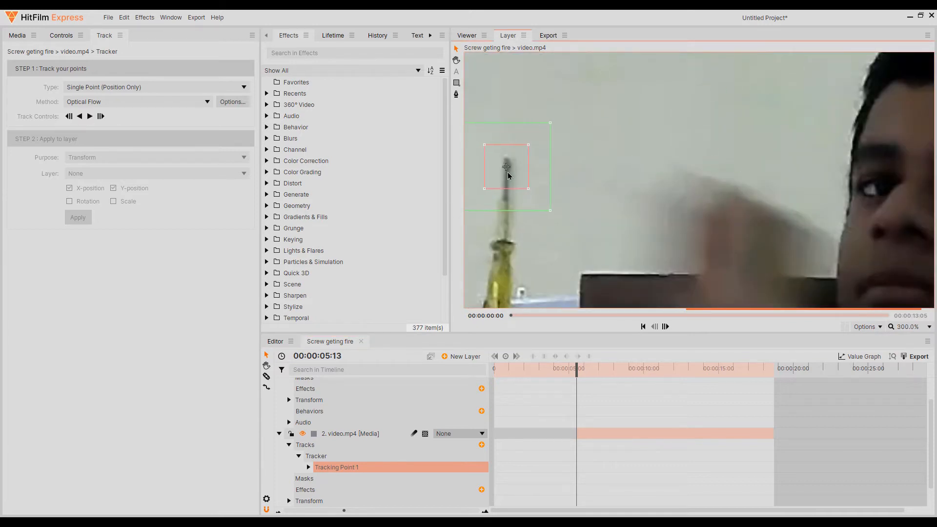
{"action": "scroll", "coordinate": [640, 206], "scroll_direction": "down", "scroll_amount": 1}
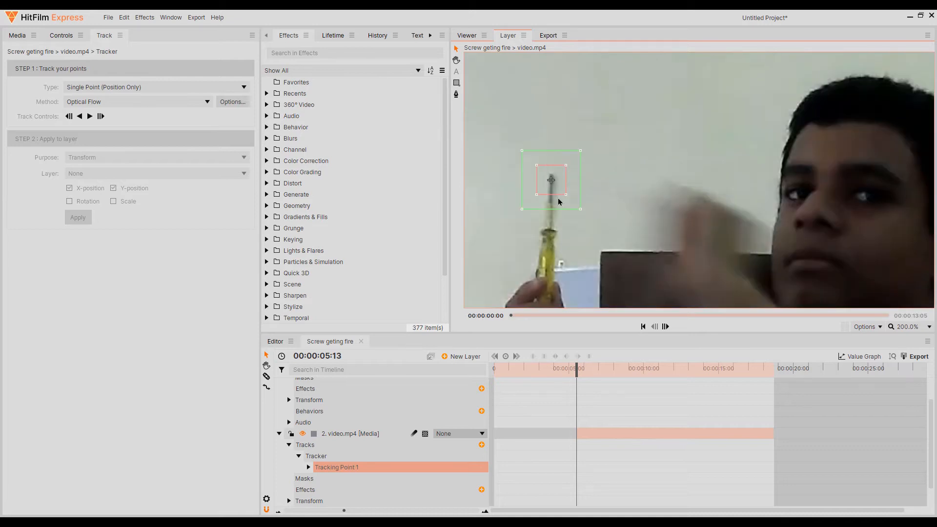
{"action": "left_click_drag", "start_coordinate": [566, 194], "coordinate": [593, 269]}
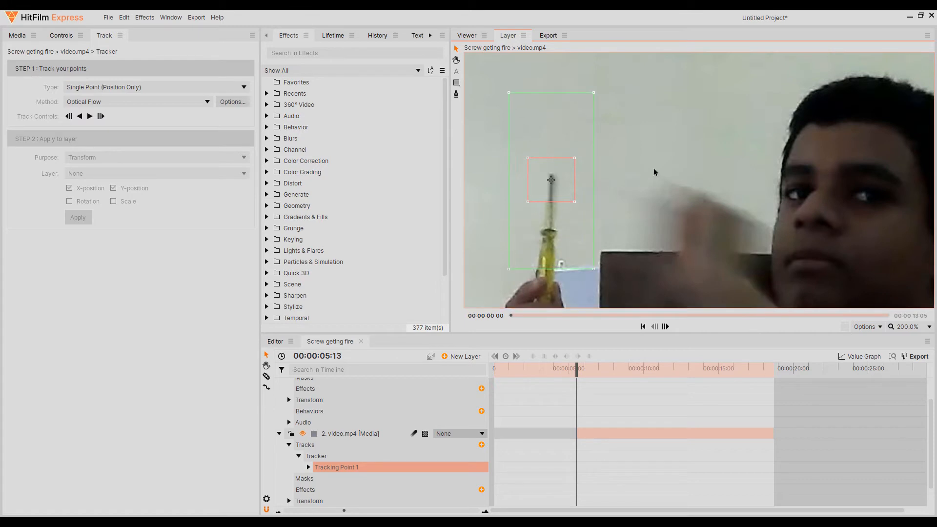
{"action": "left_click_drag", "start_coordinate": [568, 93], "coordinate": [566, 146]}
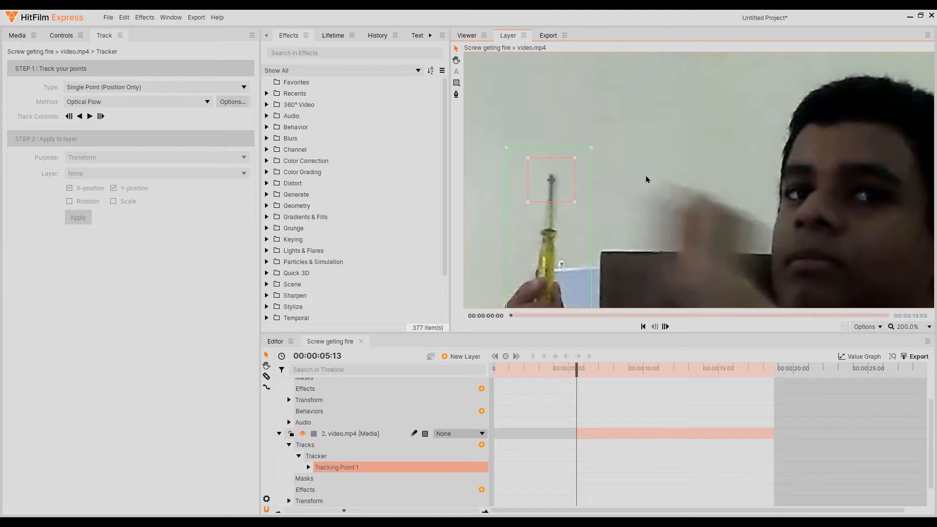
Start tracking the screwdriver tip forward and stop at 00:00:05:14
{"action": "scroll", "coordinate": [645, 183], "scroll_direction": "down", "scroll_amount": 2}
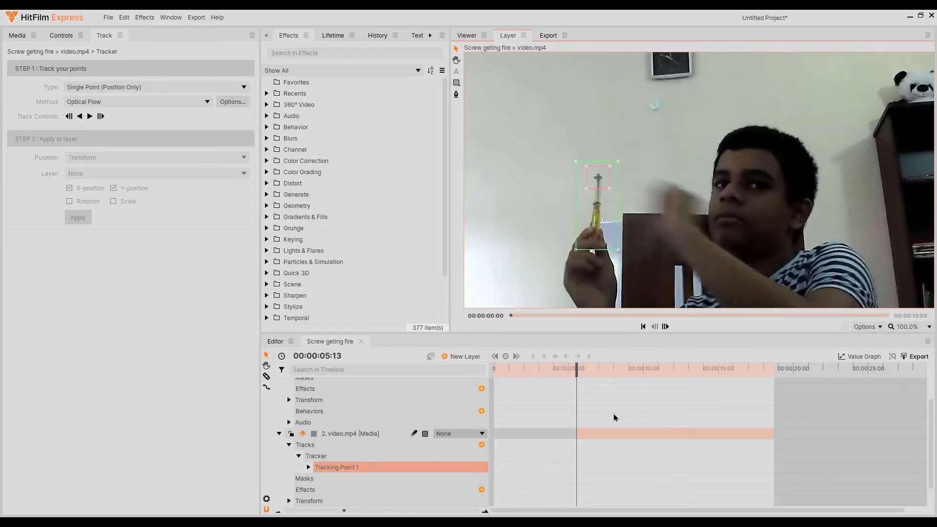
{"action": "scroll", "coordinate": [571, 427], "scroll_direction": "up", "scroll_amount": 1}
{"action": "scroll", "coordinate": [575, 433], "scroll_direction": "down", "scroll_amount": 1}
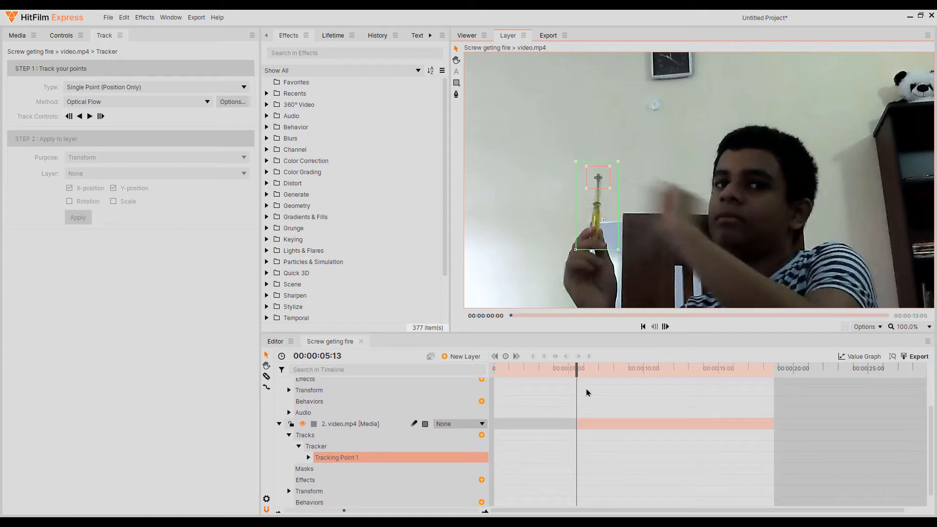
{"action": "left_click", "coordinate": [90, 116]}
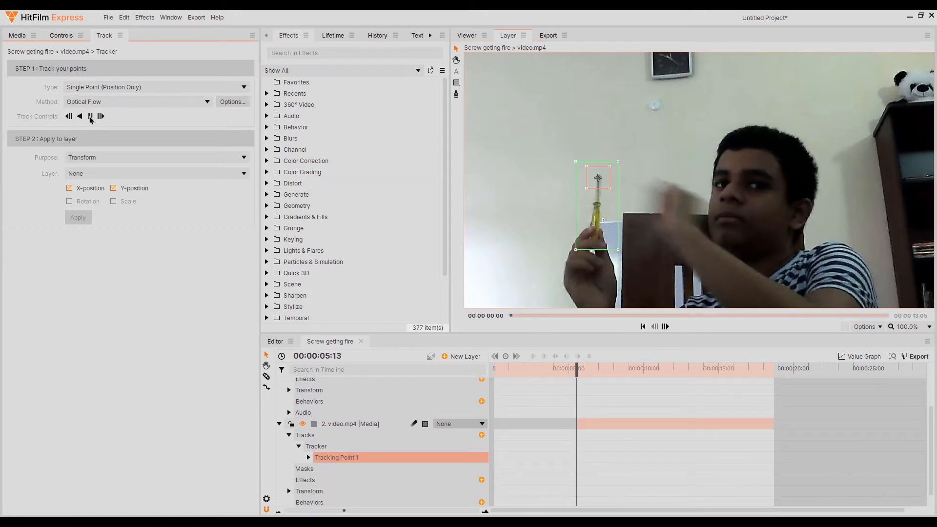
{"action": "left_click", "coordinate": [90, 117]}
{"action": "scroll", "coordinate": [584, 205], "scroll_direction": "up", "scroll_amount": 1}
{"action": "scroll", "coordinate": [585, 205], "scroll_direction": "down", "scroll_amount": 1}
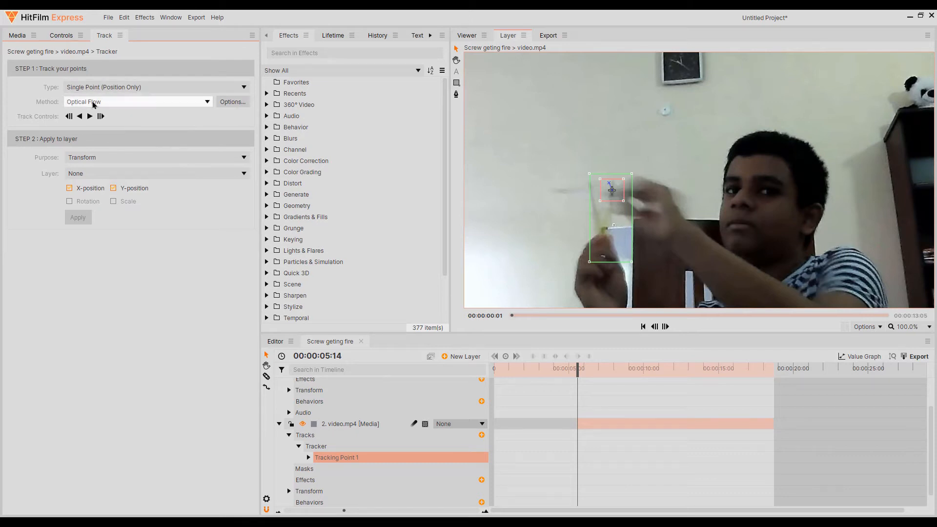
Review the tracker's type, method and Track & Stabilize options, keeping Single Point (Position Only) and Optical Flow
{"action": "left_click", "coordinate": [124, 89]}
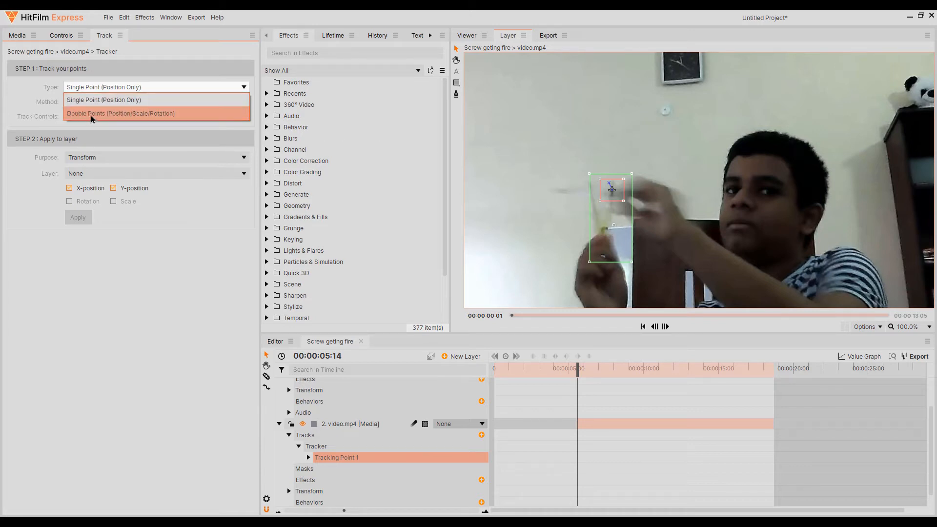
{"action": "left_click", "coordinate": [107, 100]}
{"action": "left_click", "coordinate": [108, 102]}
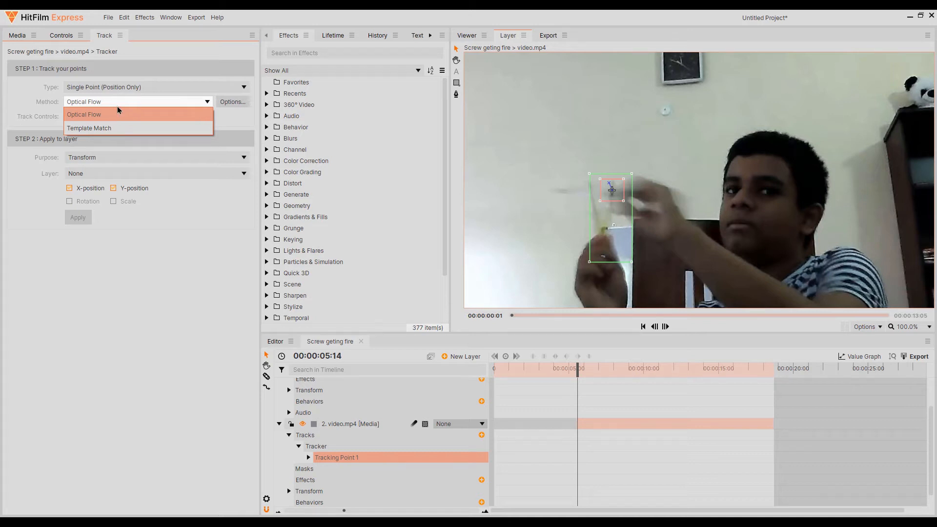
{"action": "left_click", "coordinate": [117, 110]}
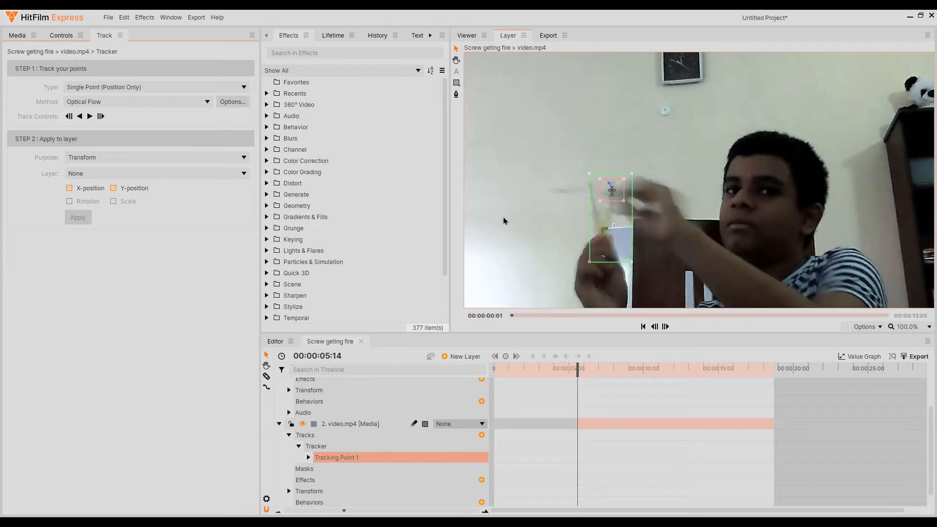
{"action": "left_click", "coordinate": [100, 117]}
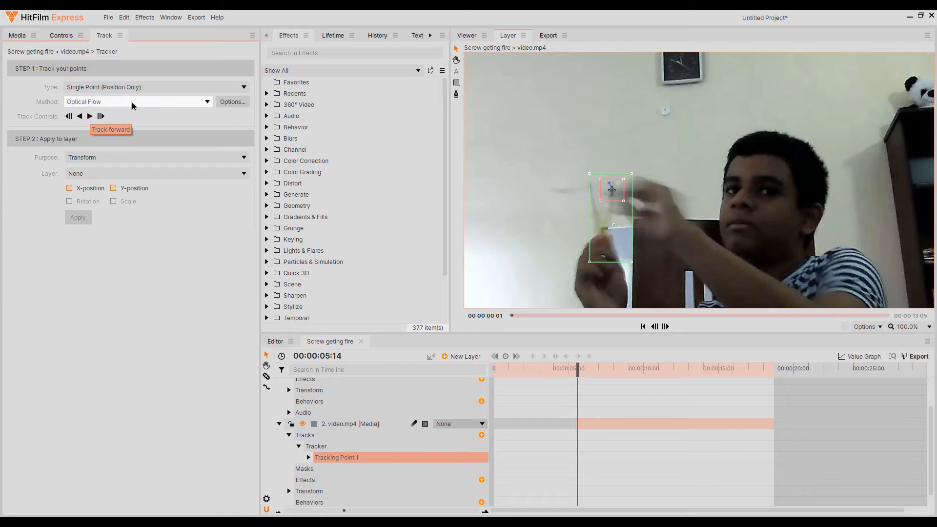
{"action": "left_click", "coordinate": [234, 102]}
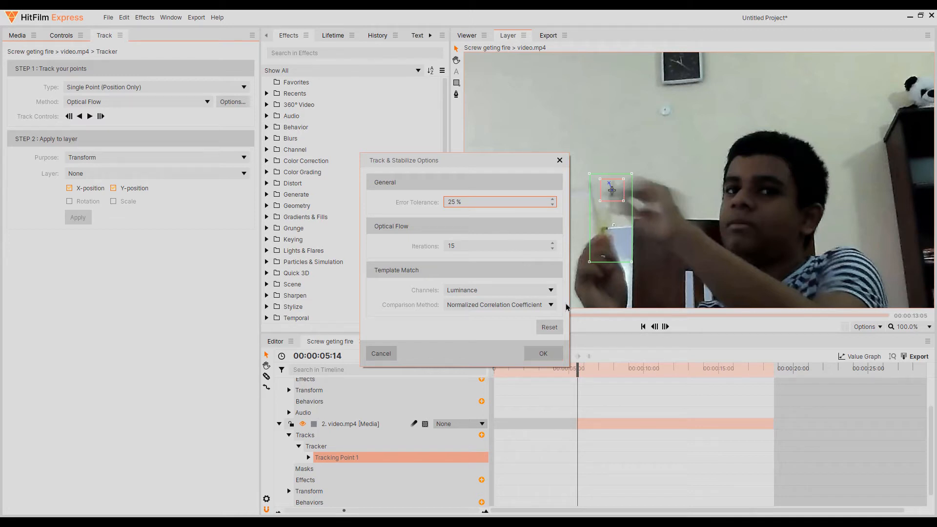
{"action": "left_click", "coordinate": [543, 354]}
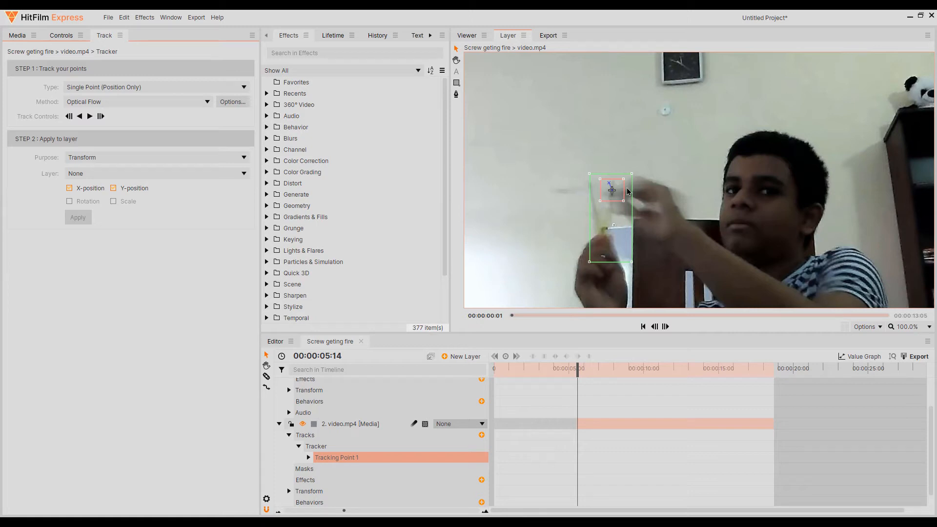
Track the screwdriver tip forward to the end of the clip, repositioning the tracking point on the tip at 00:00:05:16
{"action": "scroll", "coordinate": [627, 209], "scroll_direction": "up", "scroll_amount": 1}
{"action": "scroll", "coordinate": [627, 213], "scroll_direction": "down", "scroll_amount": 2}
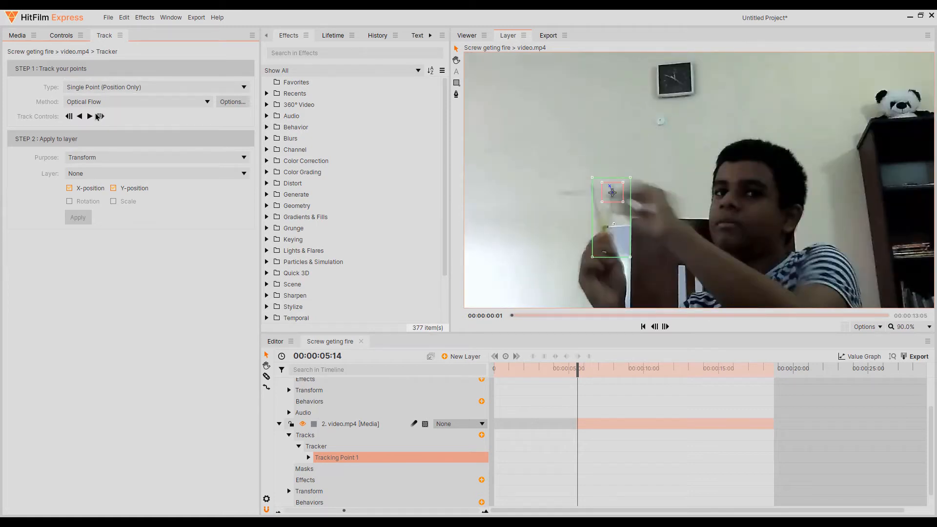
{"action": "left_click", "coordinate": [89, 117]}
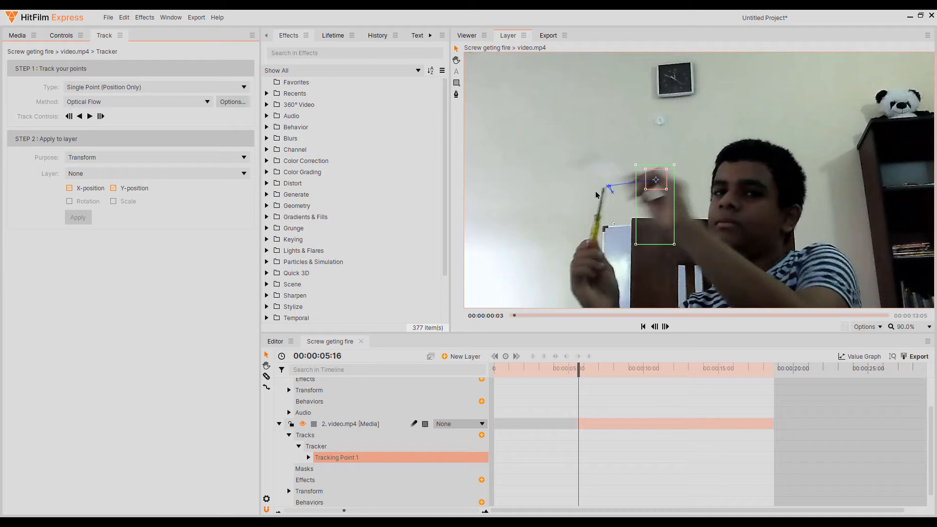
{"action": "left_click_drag", "start_coordinate": [666, 184], "coordinate": [607, 203]}
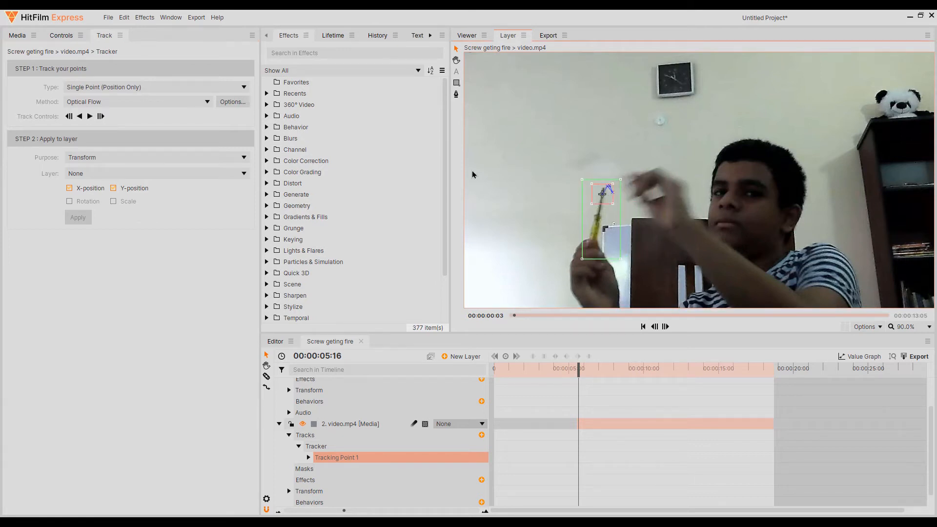
{"action": "left_click", "coordinate": [91, 117]}
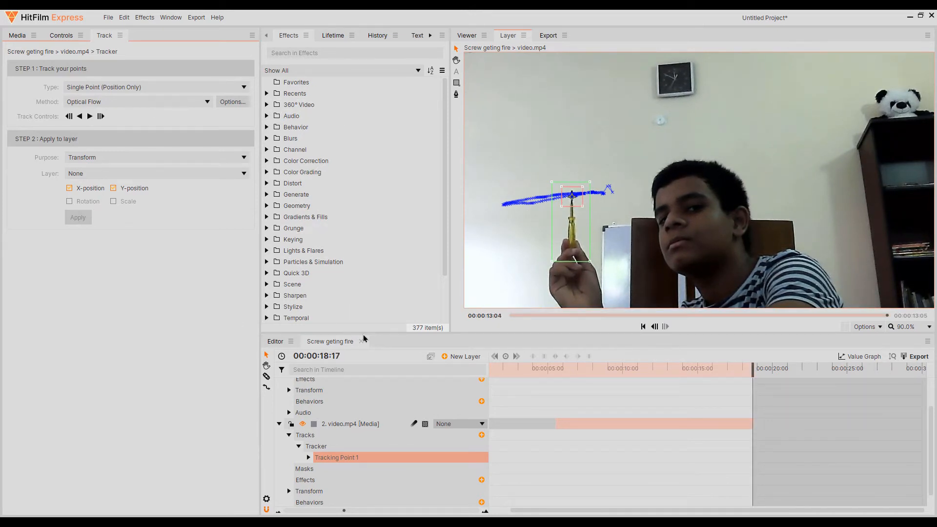
{"action": "left_click", "coordinate": [90, 115]}
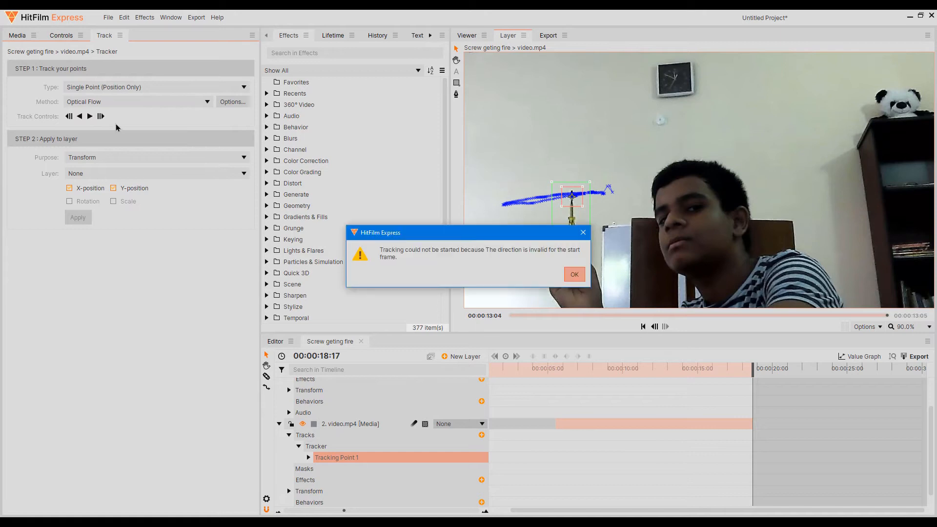
{"action": "left_click", "coordinate": [574, 275]}
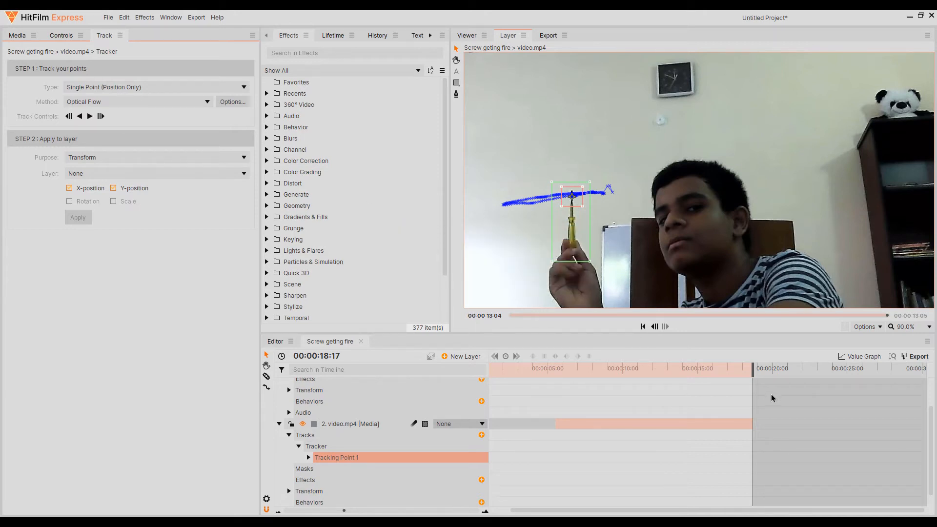
Return the playhead to 00:00:00:00 and show the first video.mp4 clip in the layer view
{"action": "left_click_drag", "start_coordinate": [751, 368], "coordinate": [495, 369]}
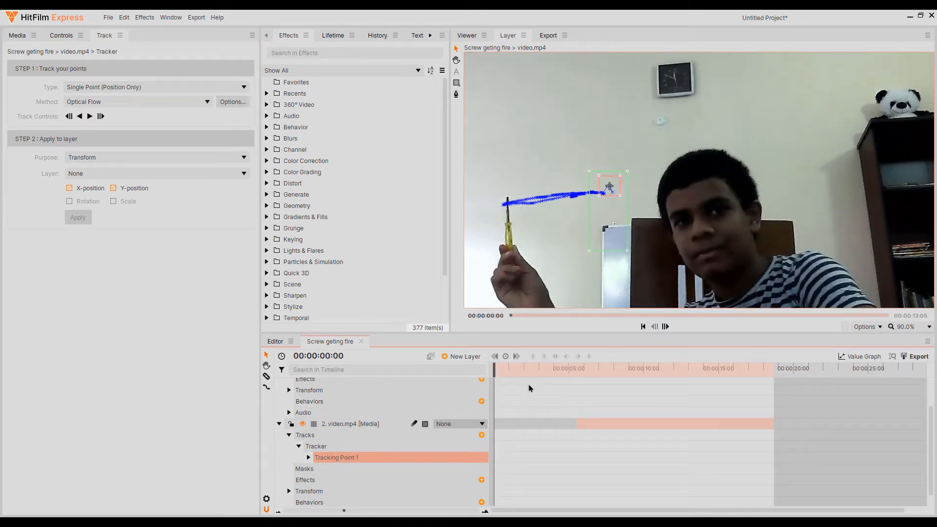
{"action": "scroll", "coordinate": [540, 440], "scroll_direction": "up", "scroll_amount": 1}
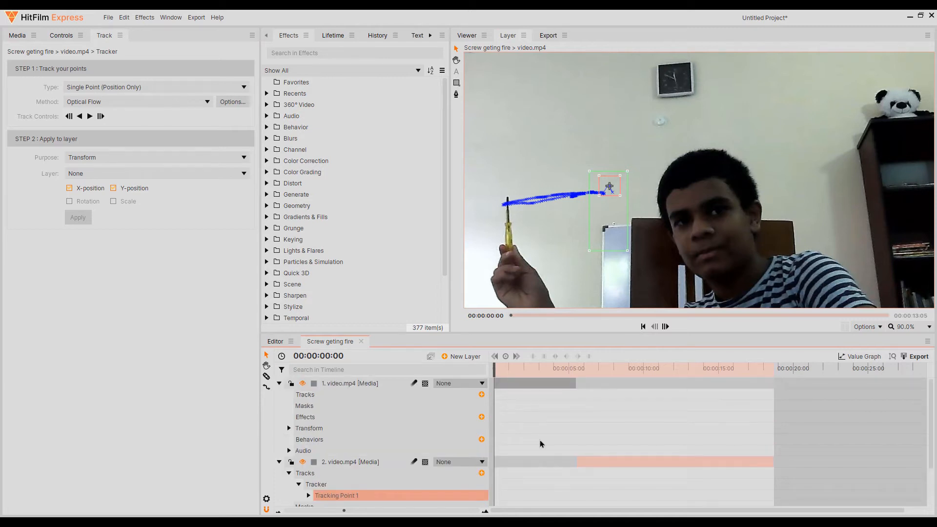
{"action": "left_click", "coordinate": [512, 380]}
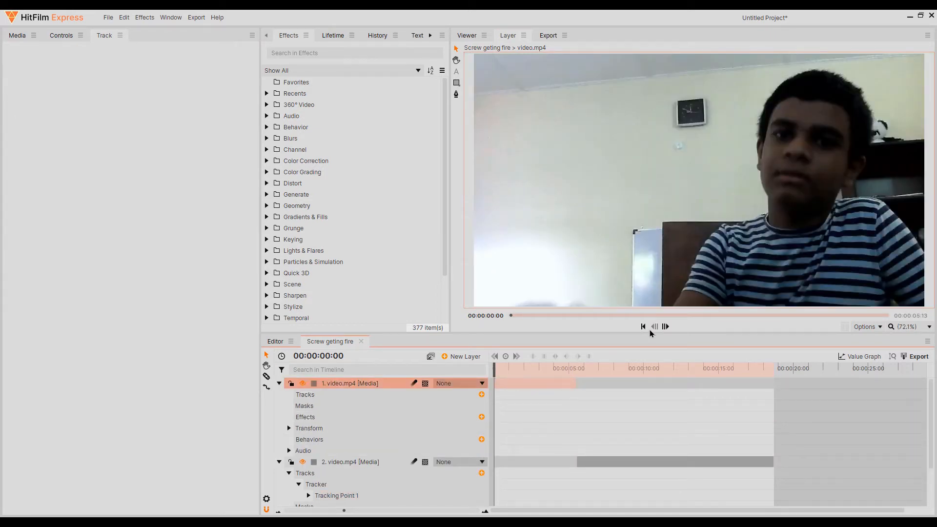
{"action": "left_click", "coordinate": [51, 37]}
{"action": "left_click", "coordinate": [41, 40]}
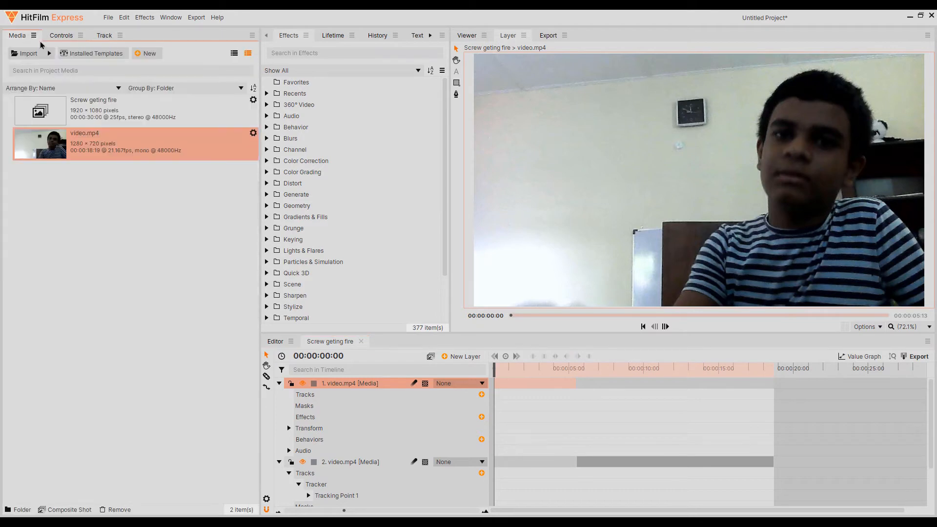
Step through the first clip frame by frame to 00:00:00:24, and scrub on to 00:00:06:00 in the second clip
{"action": "left_click", "coordinate": [665, 327]}
{"action": "left_click", "coordinate": [664, 329]}
{"action": "left_click", "coordinate": [664, 328]}
{"action": "left_click", "coordinate": [664, 329]}
{"action": "left_click", "coordinate": [664, 329]}
{"action": "left_click", "coordinate": [664, 328]}
{"action": "left_click", "coordinate": [663, 328]}
{"action": "left_click", "coordinate": [663, 328]}
{"action": "left_click", "coordinate": [663, 328]}
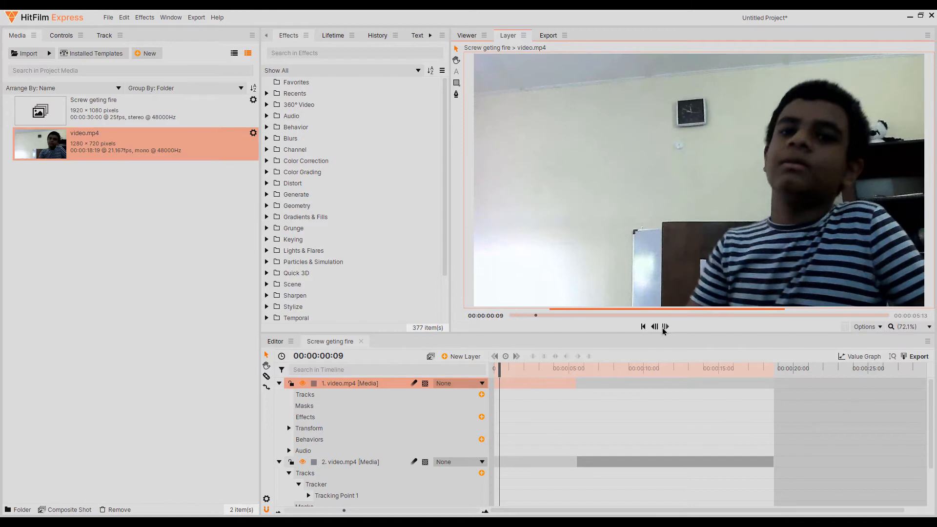
{"action": "left_click", "coordinate": [664, 327]}
{"action": "left_click", "coordinate": [664, 327]}
{"action": "left_click", "coordinate": [664, 328]}
{"action": "left_click", "coordinate": [664, 327]}
{"action": "left_click", "coordinate": [664, 328]}
{"action": "left_click", "coordinate": [664, 327]}
{"action": "left_click", "coordinate": [543, 394]}
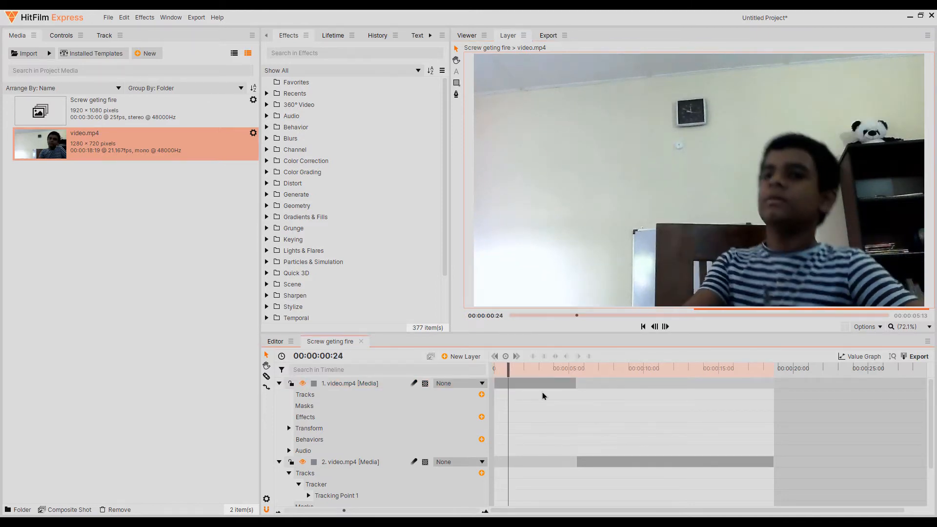
{"action": "left_click_drag", "start_coordinate": [508, 370], "coordinate": [584, 372]}
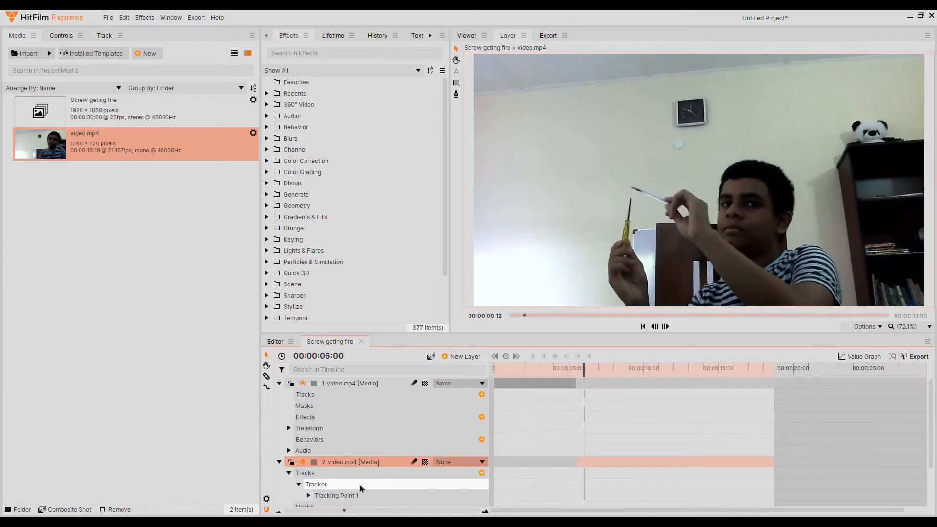
Select Tracking Point 1, return to the start of the timeline, and review both video.mp4 layers and their tracks
{"action": "left_click", "coordinate": [337, 495]}
{"action": "left_click_drag", "start_coordinate": [584, 368], "coordinate": [312, 403]}
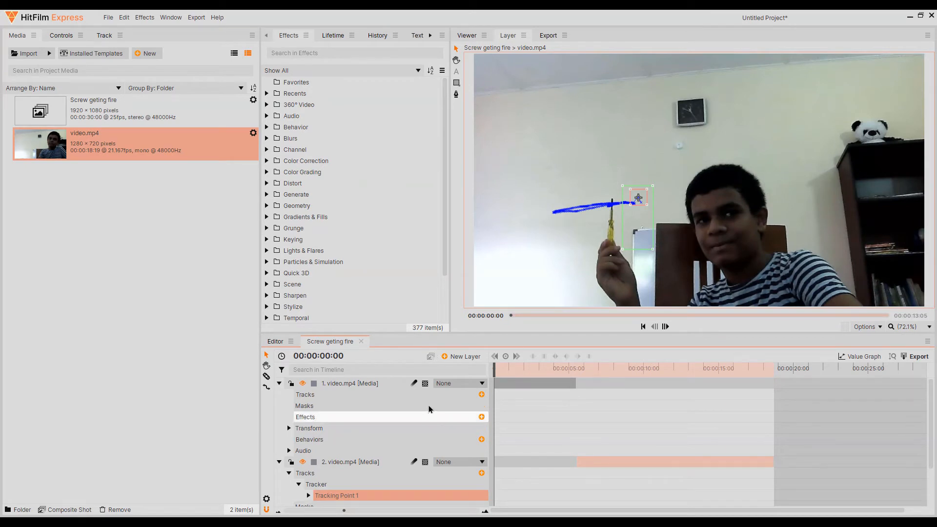
{"action": "scroll", "coordinate": [546, 433], "scroll_direction": "down", "scroll_amount": 4}
{"action": "scroll", "coordinate": [512, 417], "scroll_direction": "up", "scroll_amount": 3}
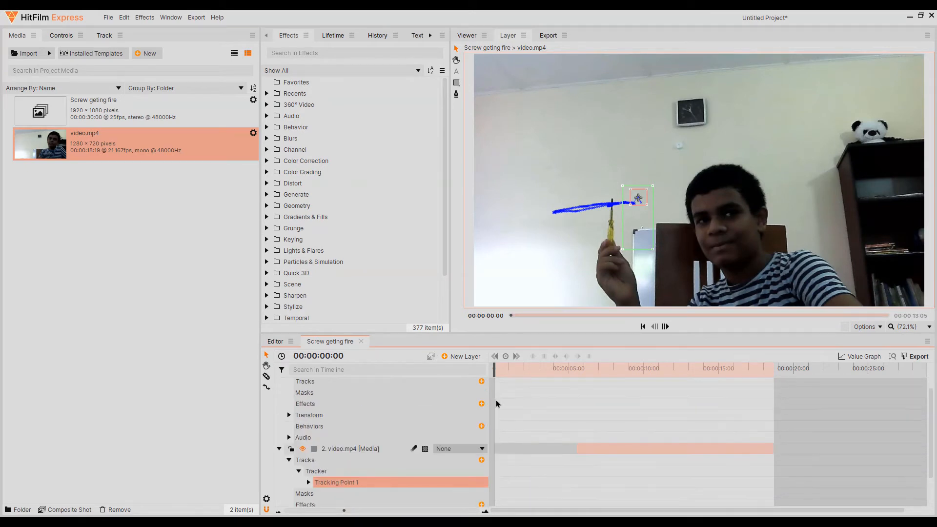
{"action": "scroll", "coordinate": [419, 433], "scroll_direction": "up", "scroll_amount": 1}
{"action": "scroll", "coordinate": [441, 434], "scroll_direction": "down", "scroll_amount": 4}
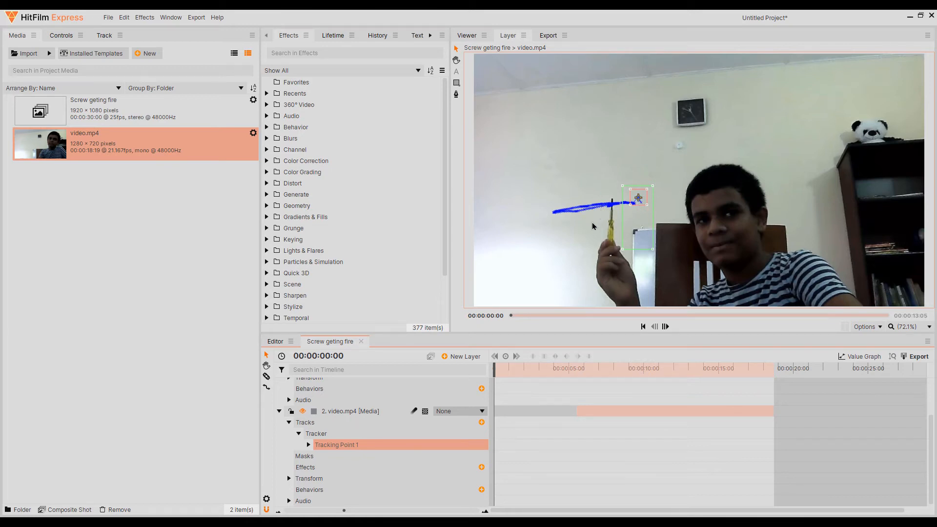
{"action": "scroll", "coordinate": [586, 396], "scroll_direction": "up", "scroll_amount": 3}
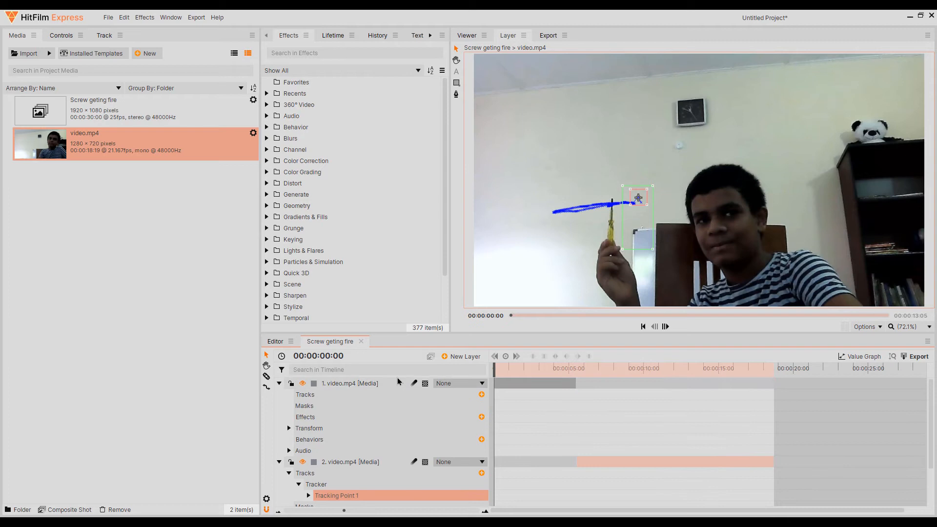
{"action": "scroll", "coordinate": [360, 439], "scroll_direction": "down", "scroll_amount": 2}
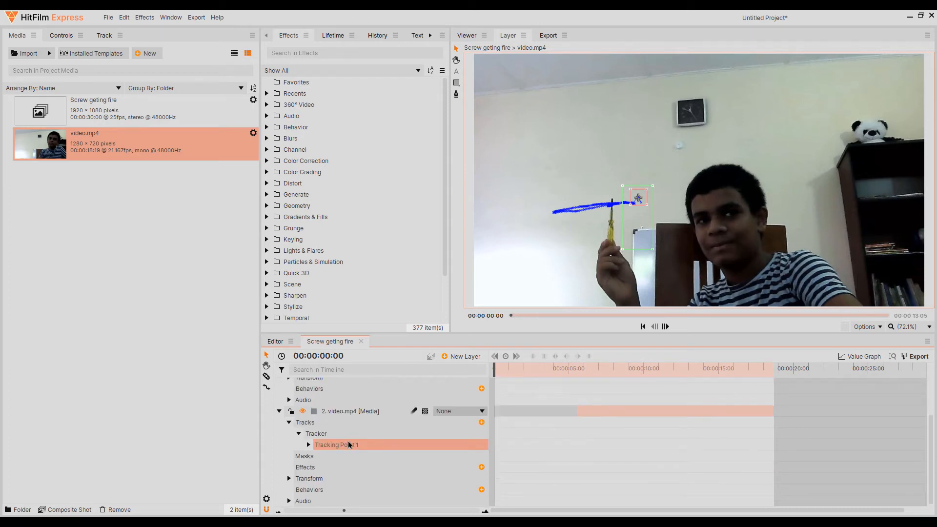
{"action": "scroll", "coordinate": [602, 414], "scroll_direction": "up", "scroll_amount": 2}
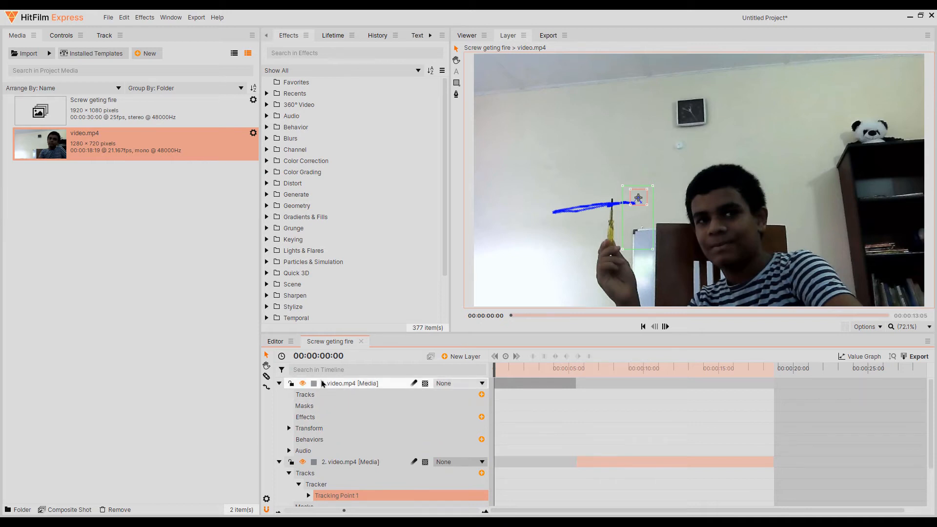
Add a new point layer, expand it, and show the composite in the Viewer
{"action": "left_click", "coordinate": [463, 356]}
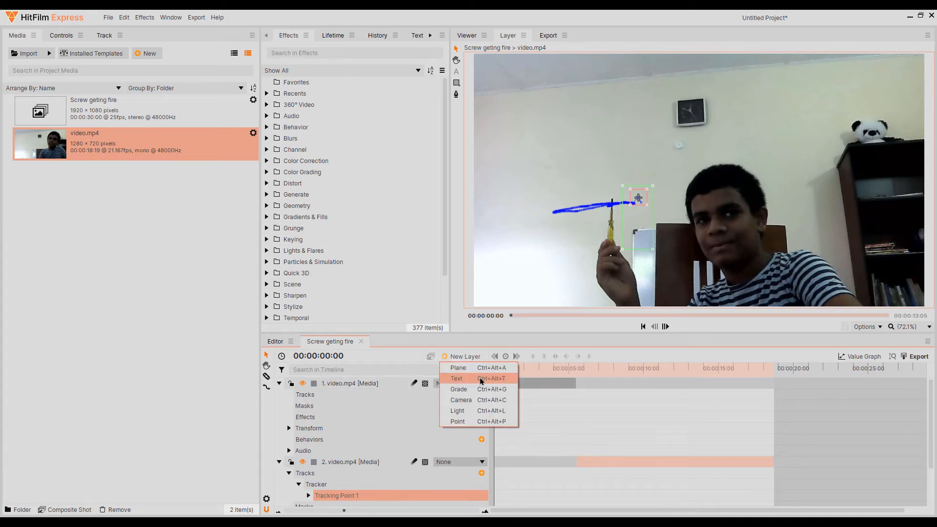
{"action": "left_click", "coordinate": [476, 421]}
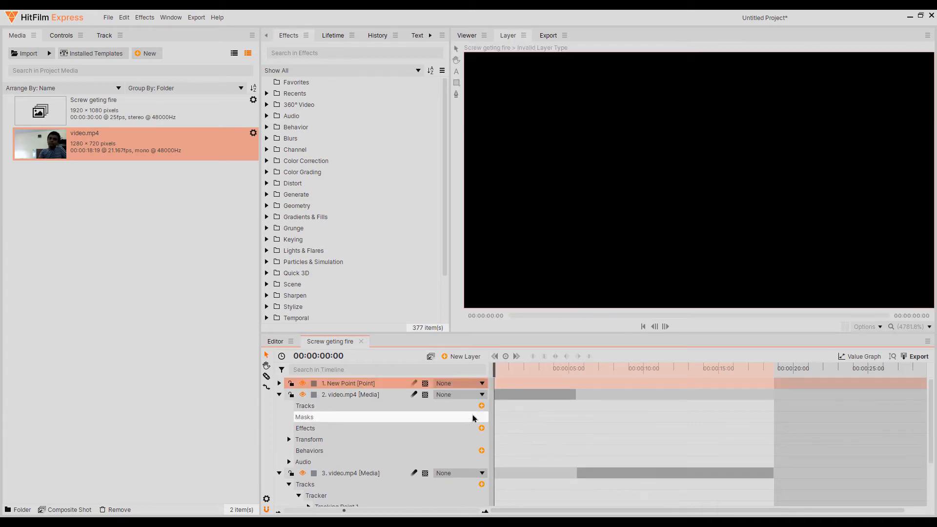
{"action": "left_click", "coordinate": [371, 388]}
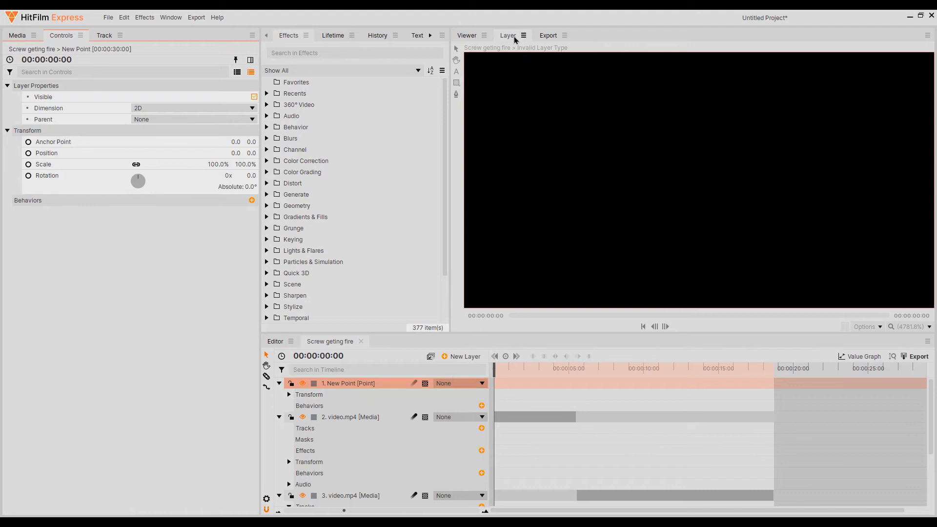
{"action": "left_click", "coordinate": [474, 37]}
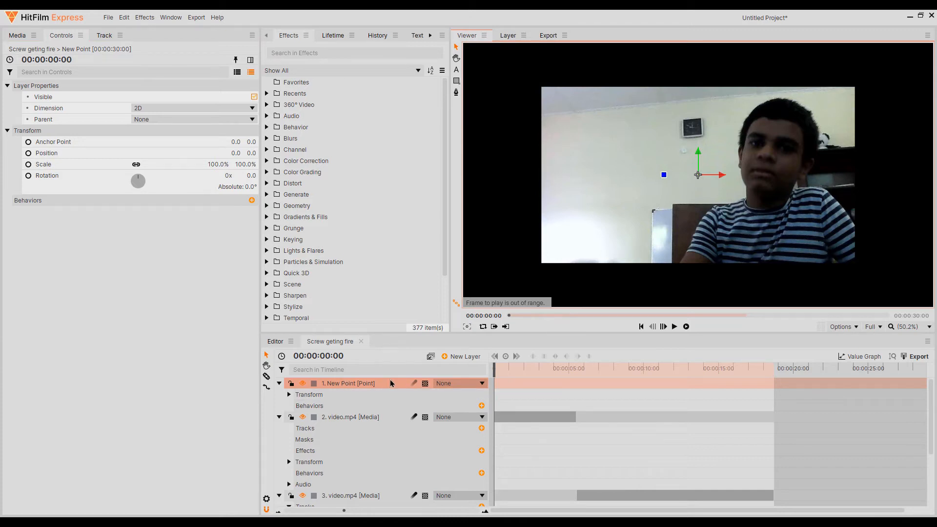
Collapse the new point layer and rename it "swcrew"
{"action": "double_click", "coordinate": [361, 384]}
{"action": "right_click", "coordinate": [361, 385]}
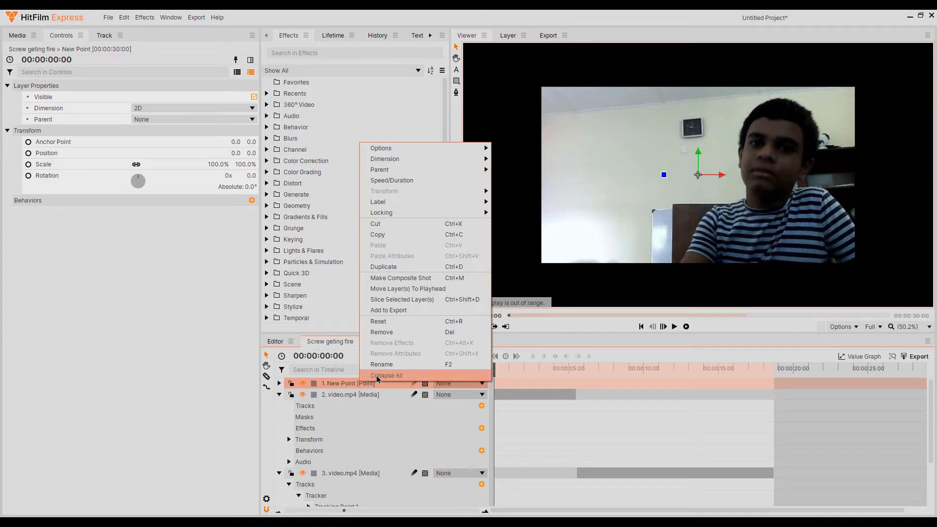
{"action": "left_click", "coordinate": [380, 364]}
{"action": "key", "text": "BackSpace"}
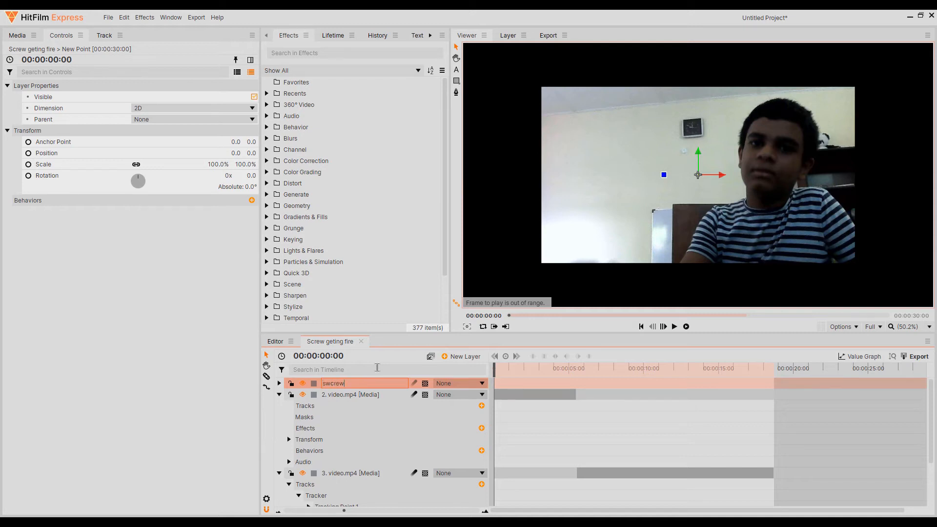
{"action": "key", "text": "Return"}
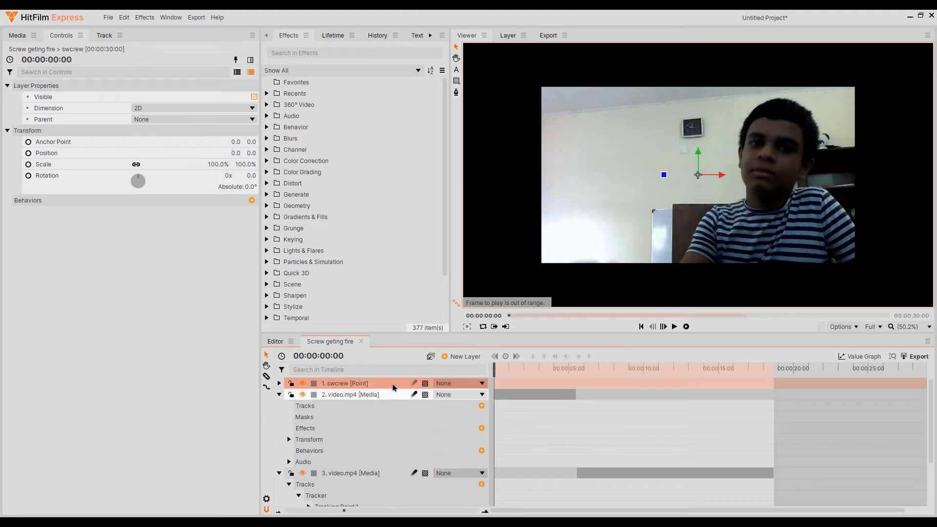
Open Tracking Point 1 of the second video.mp4 clip in the tracker
{"action": "scroll", "coordinate": [383, 406], "scroll_direction": "down", "scroll_amount": 1}
{"action": "scroll", "coordinate": [383, 406], "scroll_direction": "up", "scroll_amount": 1}
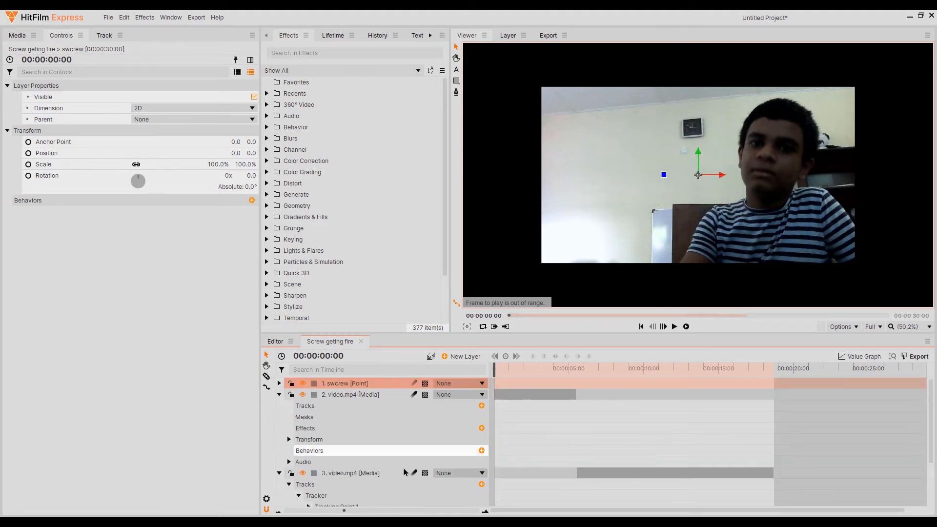
{"action": "scroll", "coordinate": [378, 454], "scroll_direction": "down", "scroll_amount": 2}
{"action": "left_click", "coordinate": [353, 445]}
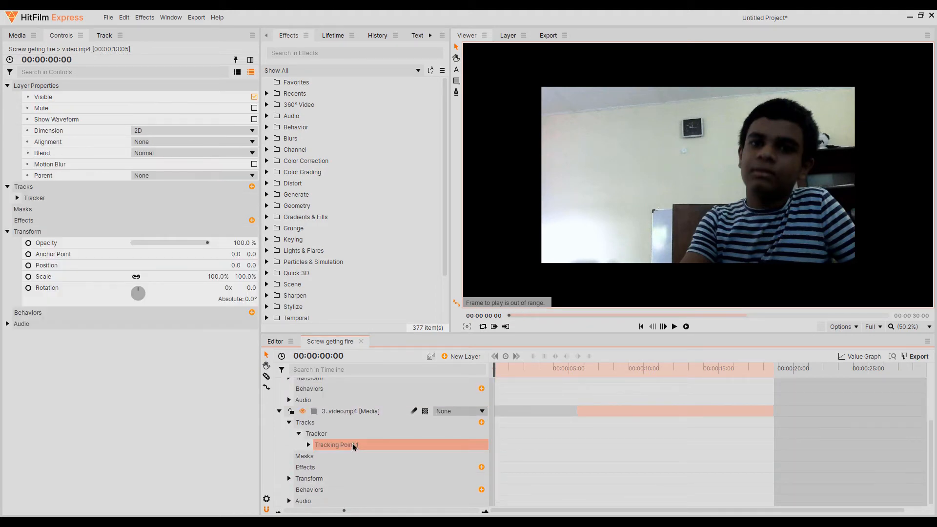
{"action": "left_click", "coordinate": [342, 432]}
{"action": "double_click", "coordinate": [356, 446]}
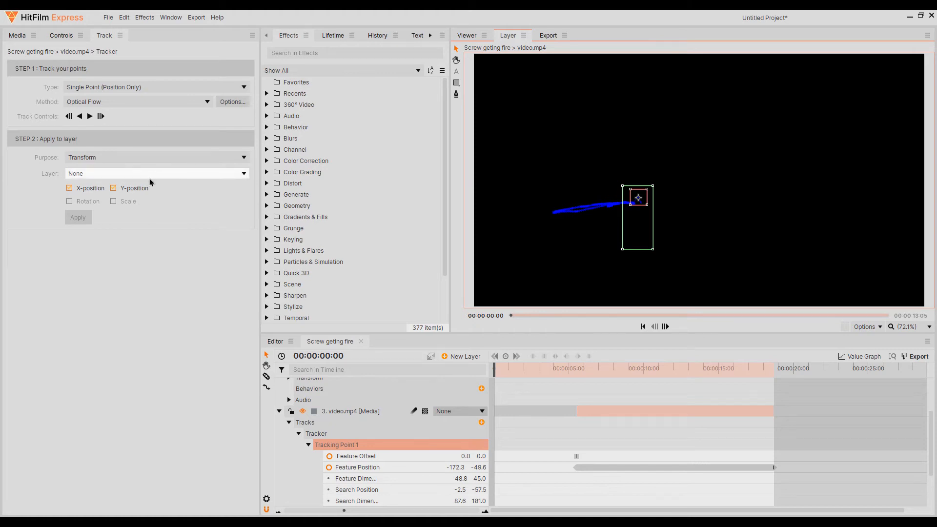
Keep the tracker's purpose as Transform and choose the swcrew point layer as its target
{"action": "left_click", "coordinate": [103, 158]}
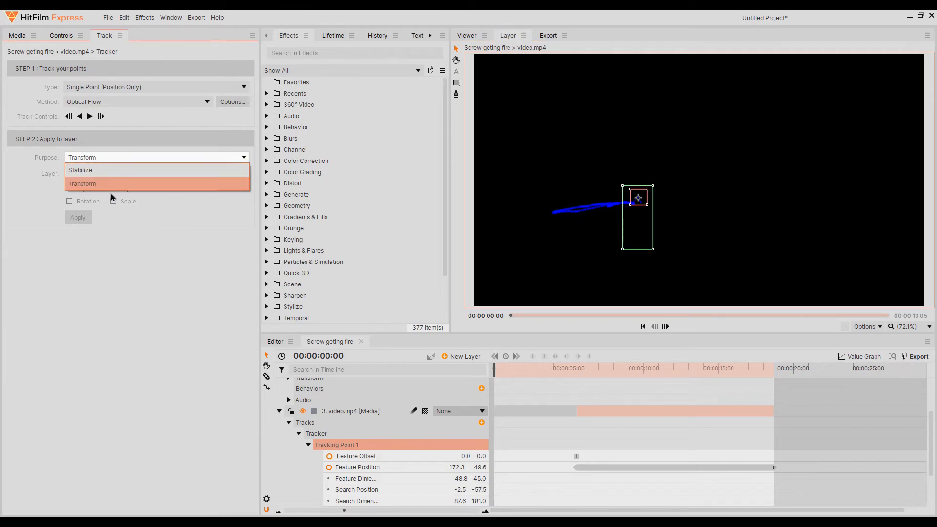
{"action": "left_click", "coordinate": [110, 183]}
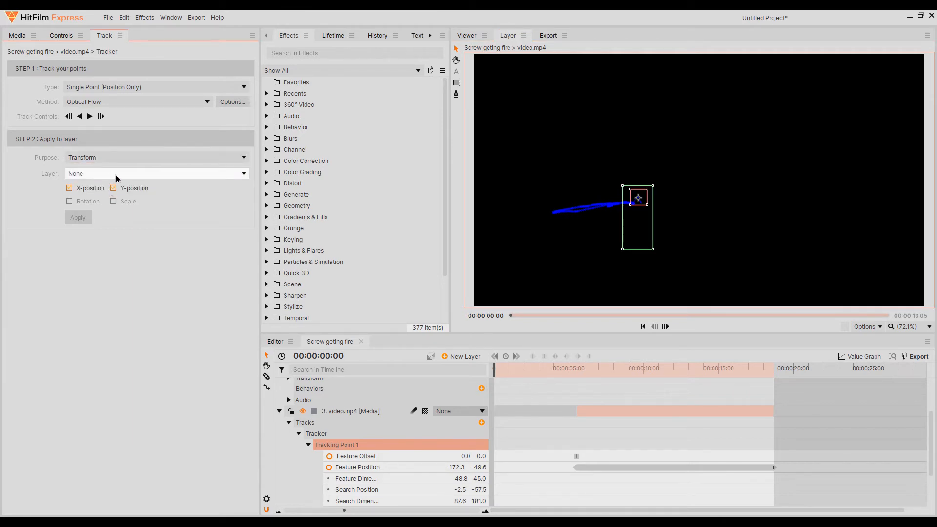
{"action": "left_click", "coordinate": [115, 174]}
{"action": "left_click", "coordinate": [105, 200]}
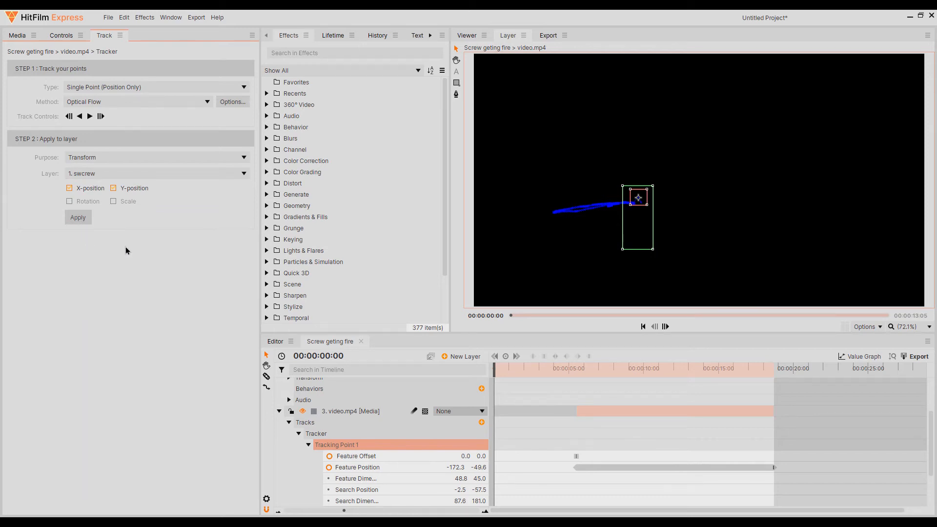
Review the layer stack and play the composite from the start, pausing at 00:00:08:20
{"action": "scroll", "coordinate": [373, 418], "scroll_direction": "up", "scroll_amount": 3}
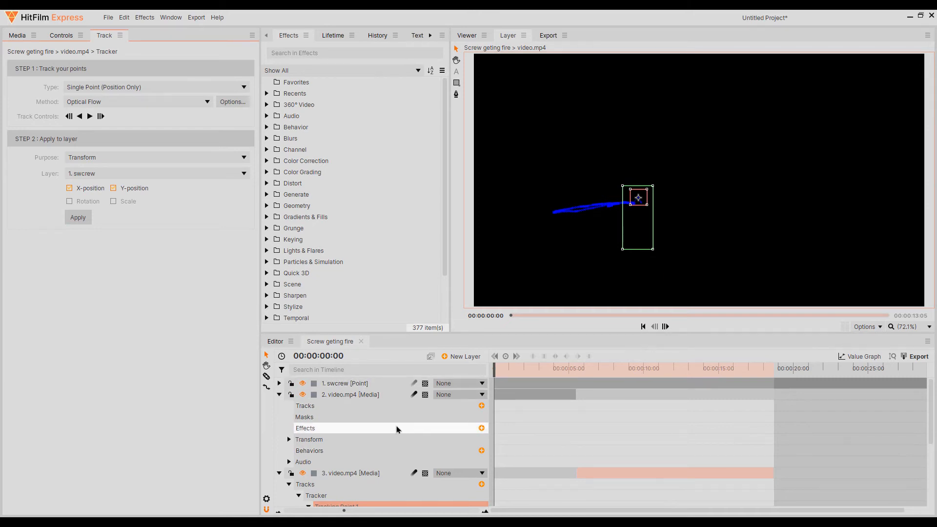
{"action": "scroll", "coordinate": [323, 182], "scroll_direction": "down", "scroll_amount": 2}
{"action": "scroll", "coordinate": [329, 167], "scroll_direction": "up", "scroll_amount": 2}
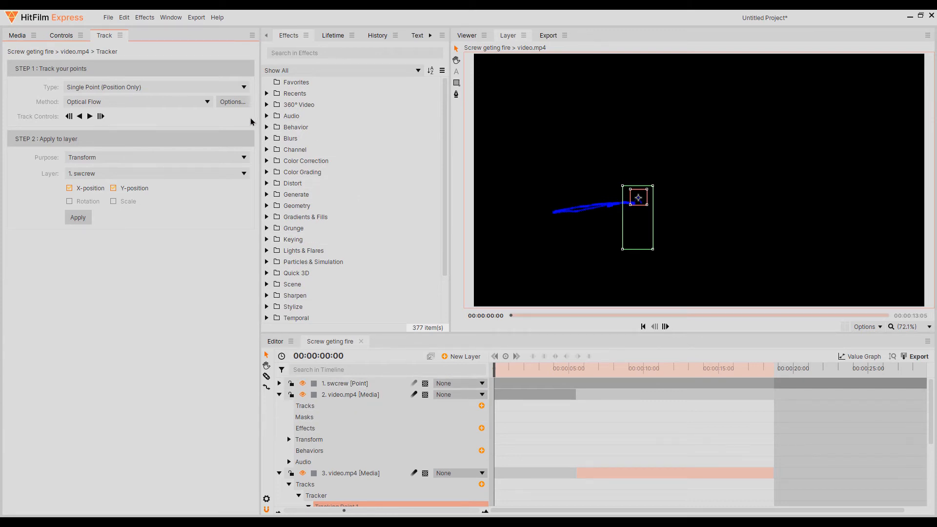
{"action": "left_click", "coordinate": [466, 36]}
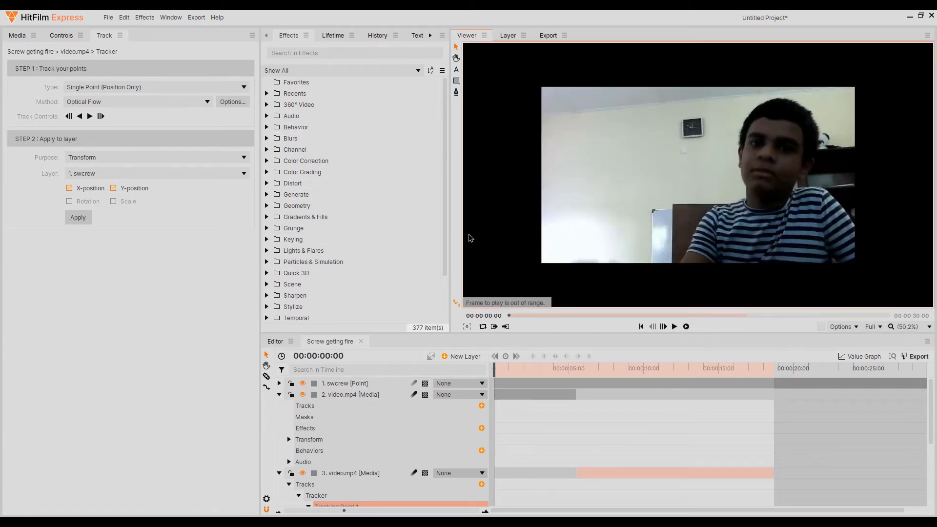
{"action": "key", "text": "space"}
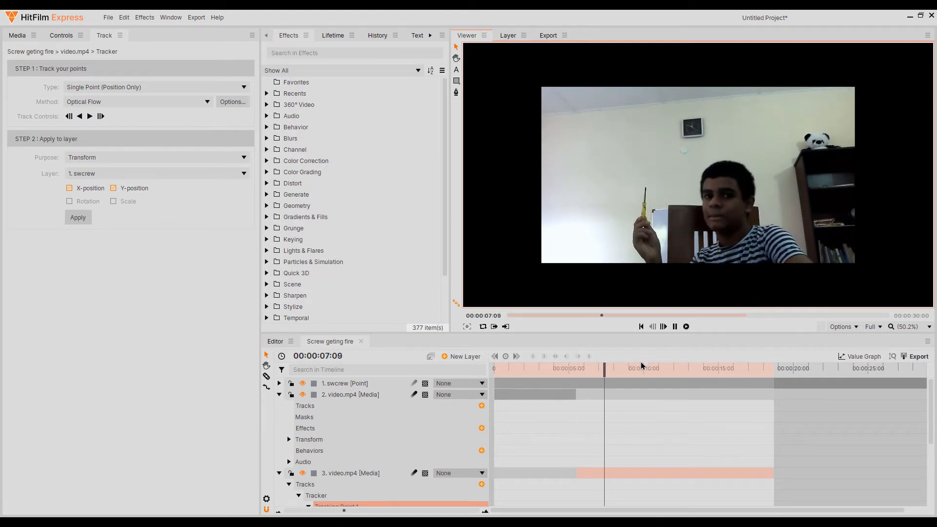
{"action": "key", "text": "space"}
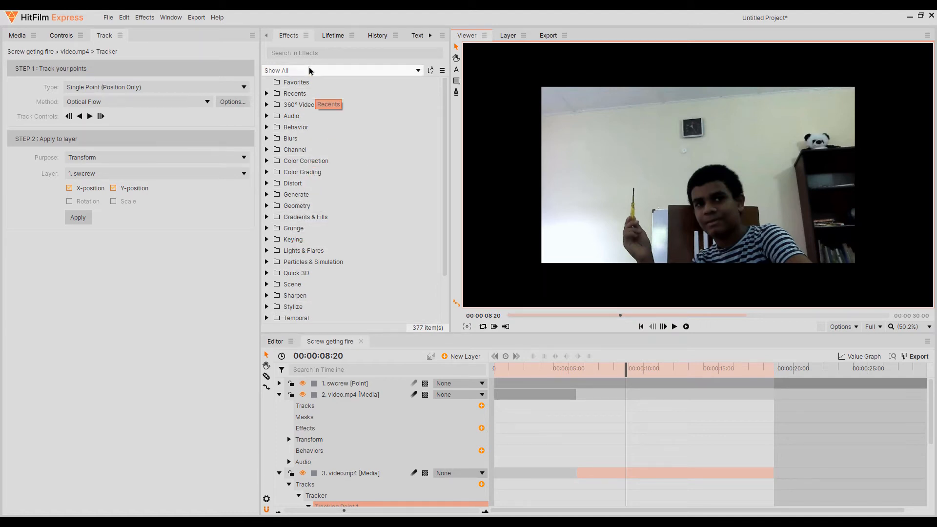
Search the effects for "fire" and add the Quick 3D Bonfire effect as a new layer above swcrew
{"action": "left_click", "coordinate": [305, 52]}
{"action": "type", "text": "fire"}
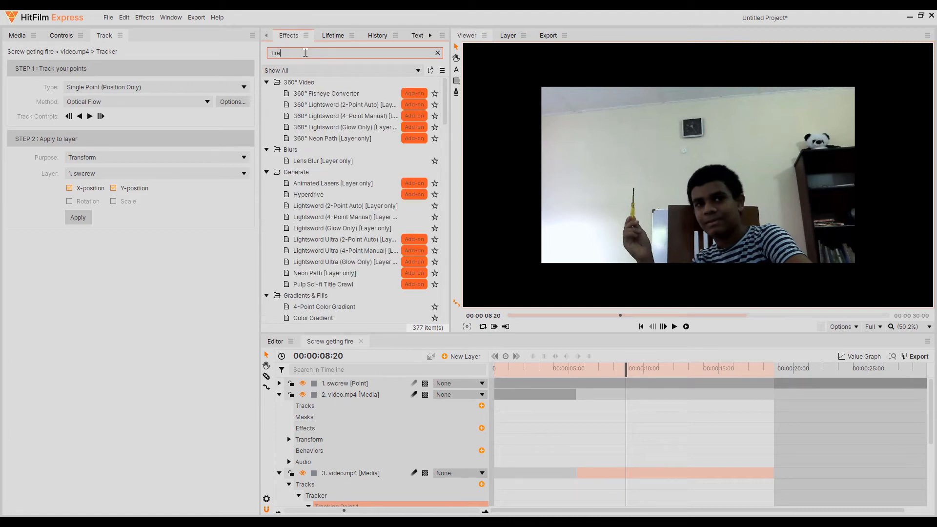
{"action": "left_click", "coordinate": [316, 130]}
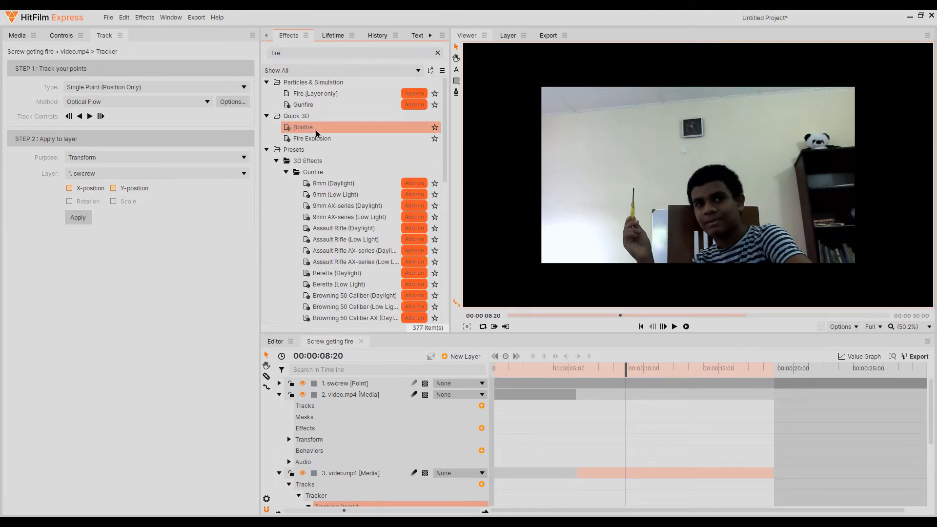
{"action": "left_click_drag", "start_coordinate": [315, 133], "coordinate": [505, 379]}
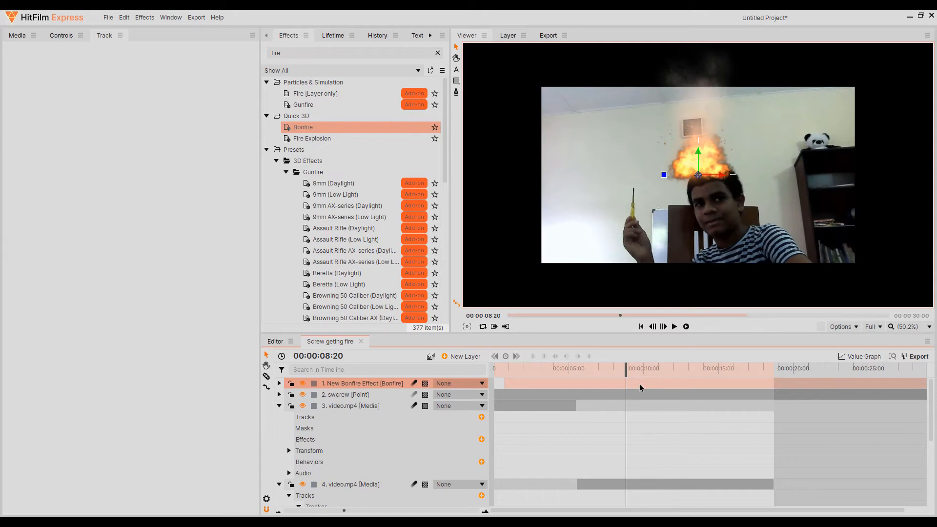
Scale the Bonfire effect layer down to 43%, previewing the composite at 00:00:03:10
{"action": "left_click_drag", "start_coordinate": [626, 368], "coordinate": [545, 369]}
{"action": "left_click", "coordinate": [678, 182]}
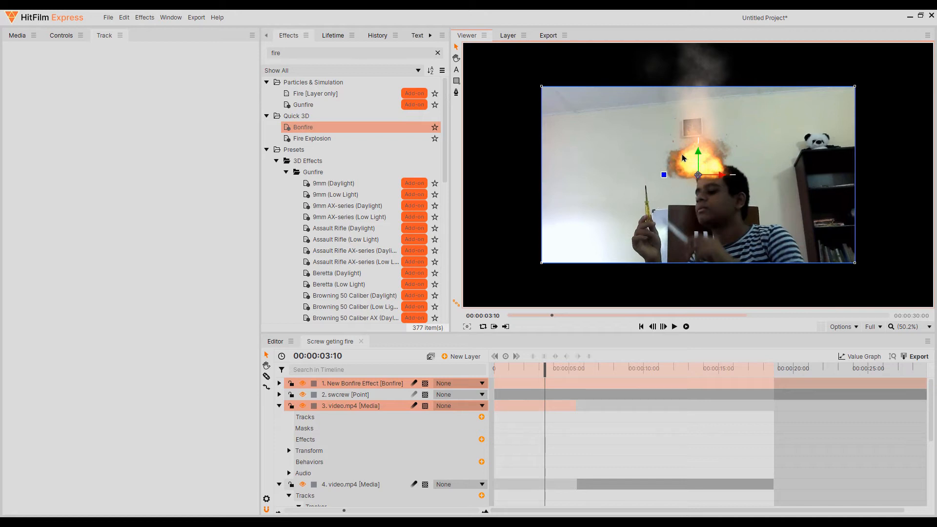
{"action": "left_click", "coordinate": [66, 36]}
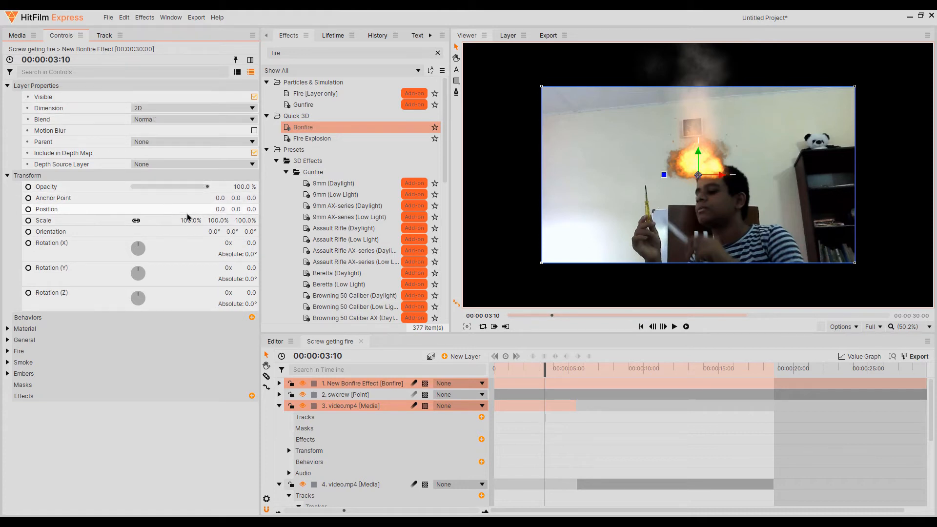
{"action": "left_click_drag", "start_coordinate": [188, 220], "coordinate": [190, 221]}
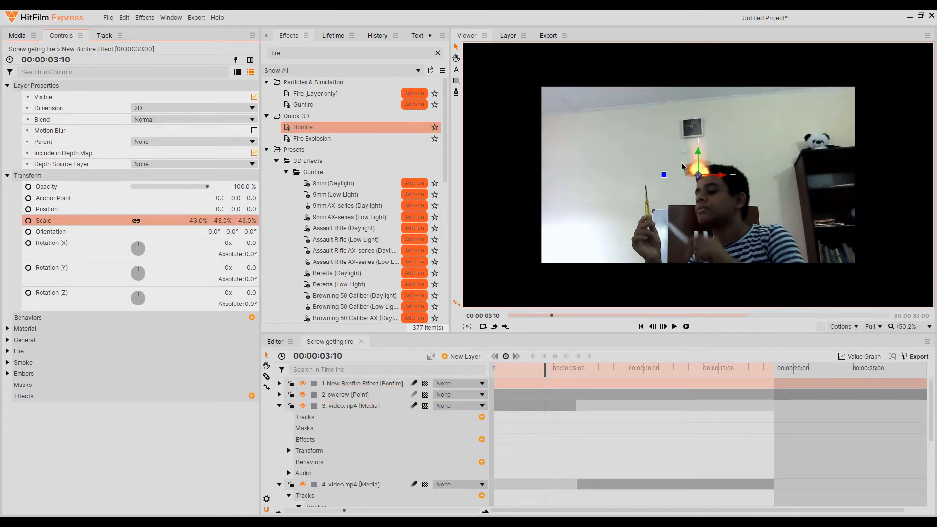
Move the bonfire onto the screwdriver tip and parent its layer to the swcrew point layer
{"action": "left_click_drag", "start_coordinate": [696, 174], "coordinate": [638, 197]}
{"action": "left_click", "coordinate": [700, 168]}
{"action": "left_click", "coordinate": [701, 172]}
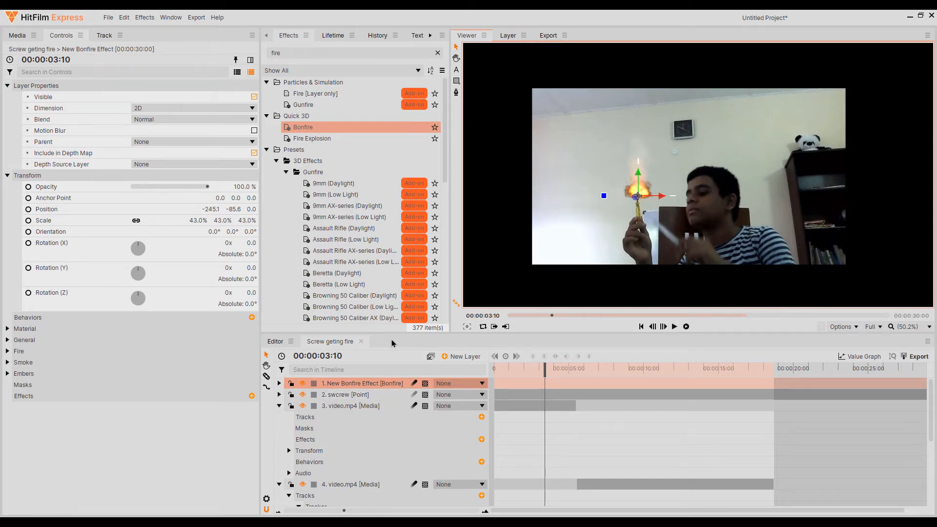
{"action": "left_click", "coordinate": [457, 383]}
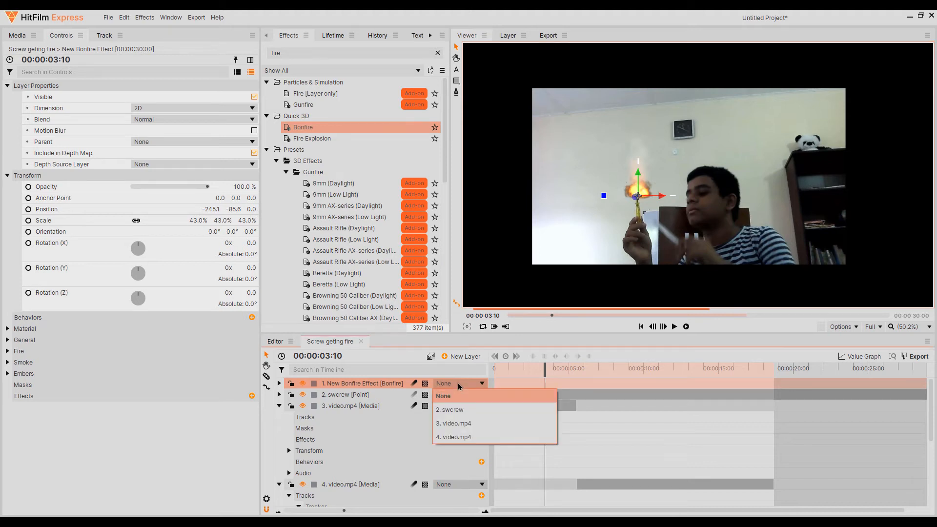
{"action": "left_click", "coordinate": [461, 415]}
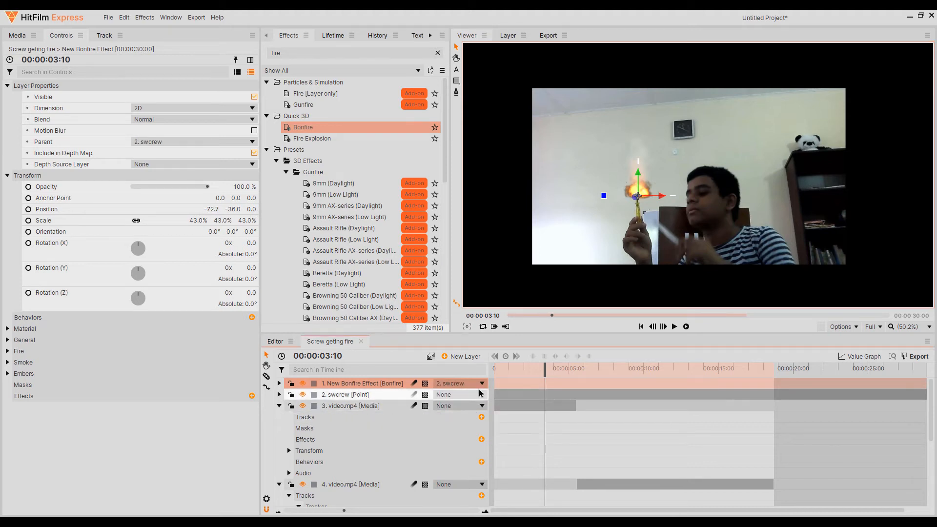
Preview the opening of the composite and shift the Bonfire layer to start where the second video.mp4 clip begins
{"action": "left_click_drag", "start_coordinate": [545, 371], "coordinate": [494, 383]}
{"action": "key", "text": "space"}
{"action": "key", "text": "space"}
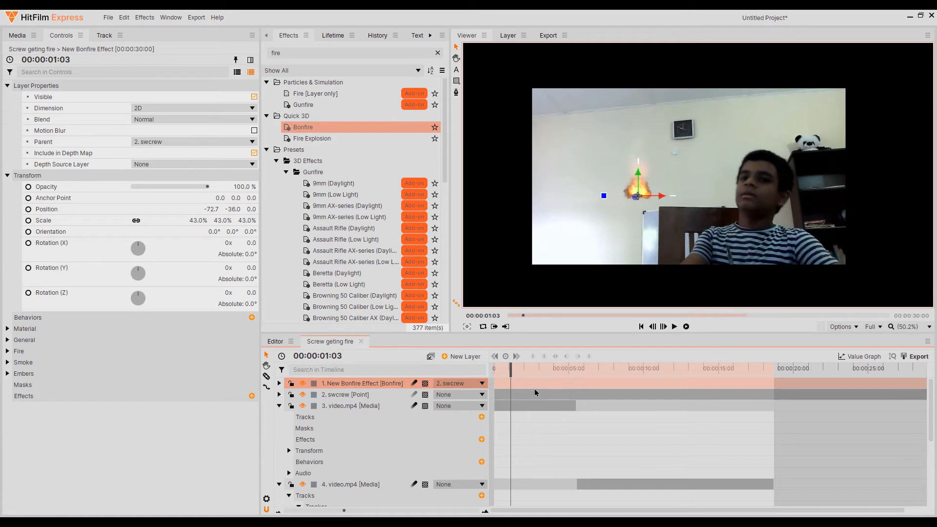
{"action": "left_click_drag", "start_coordinate": [534, 386], "coordinate": [614, 387]}
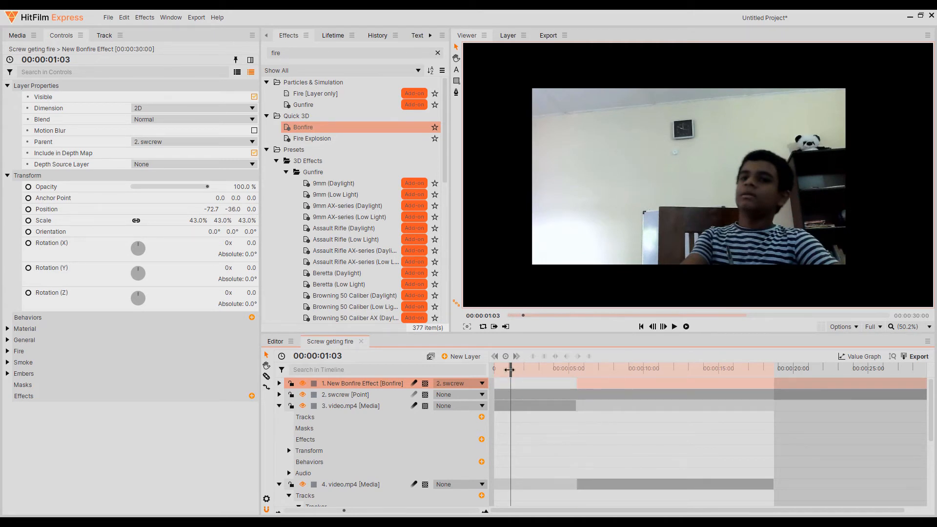
Play the composite from the start and pause at 00:00:07:16 to check how the fire follows the screwdriver
{"action": "left_click_drag", "start_coordinate": [510, 370], "coordinate": [491, 374]}
{"action": "key", "text": "space"}
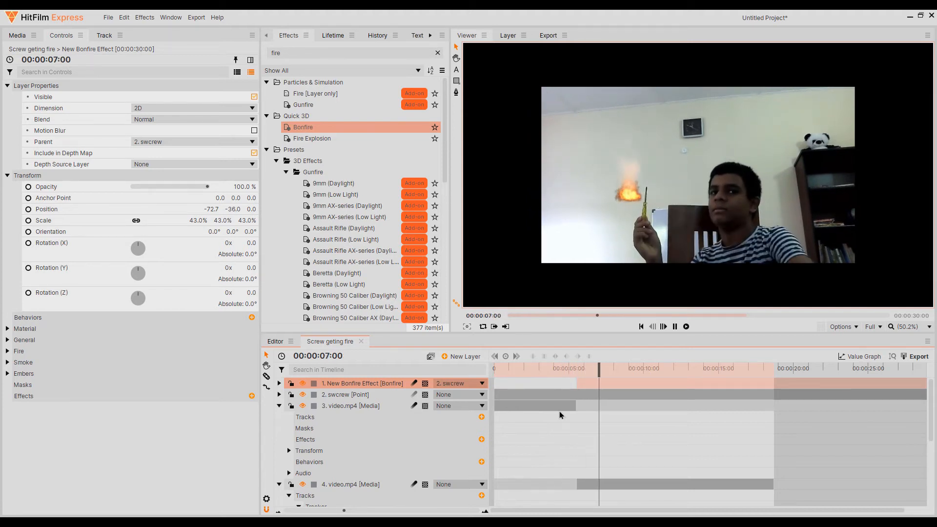
{"action": "key", "text": "space"}
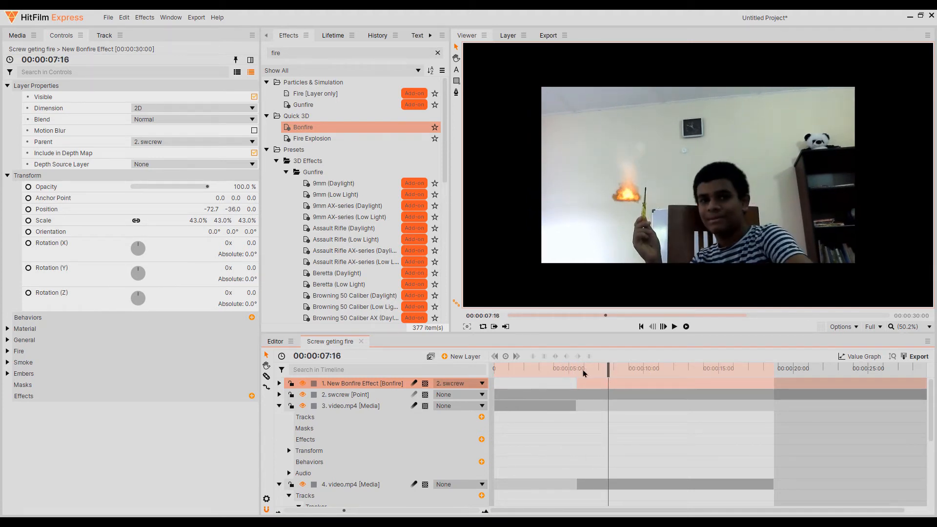
At 00:00:05:15, compare both video.mp4 clips' positions and set the second clip's horizontal position to -37
{"action": "left_click_drag", "start_coordinate": [608, 372], "coordinate": [579, 381]}
{"action": "left_click", "coordinate": [612, 484]}
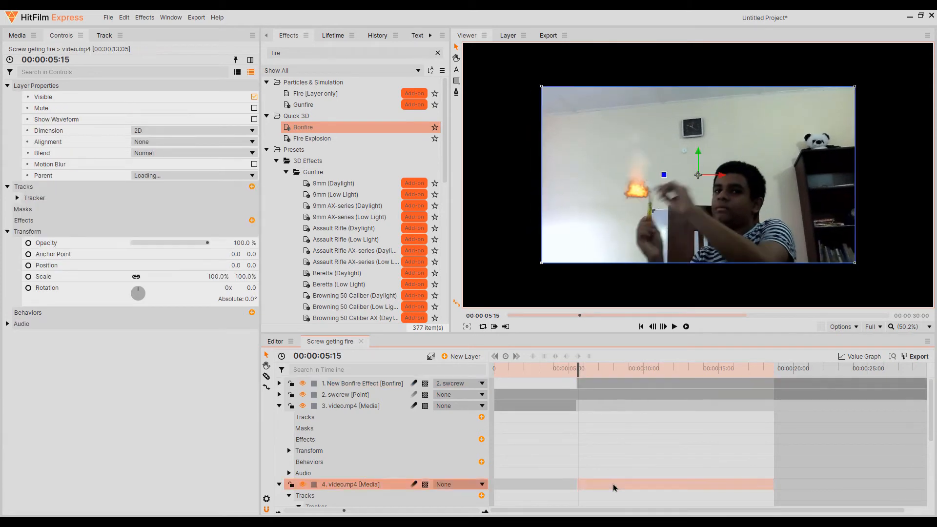
{"action": "left_click", "coordinate": [537, 409]}
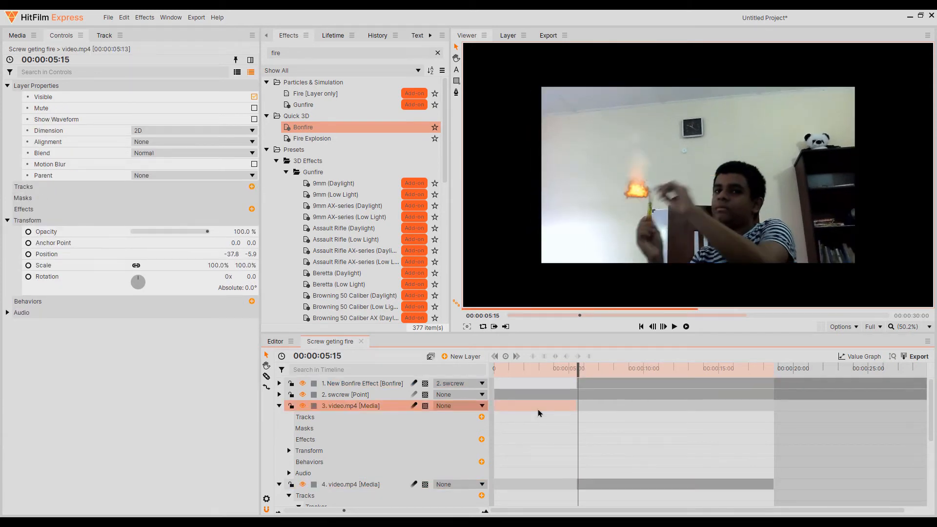
{"action": "left_click", "coordinate": [620, 485]}
{"action": "mouse_move", "coordinate": [235, 265]}
{"action": "left_mouse_down"}
{"action": "mouse_move", "coordinate": [227, 265]}
{"action": "mouse_move", "coordinate": [239, 265]}
{"action": "left_mouse_up"}
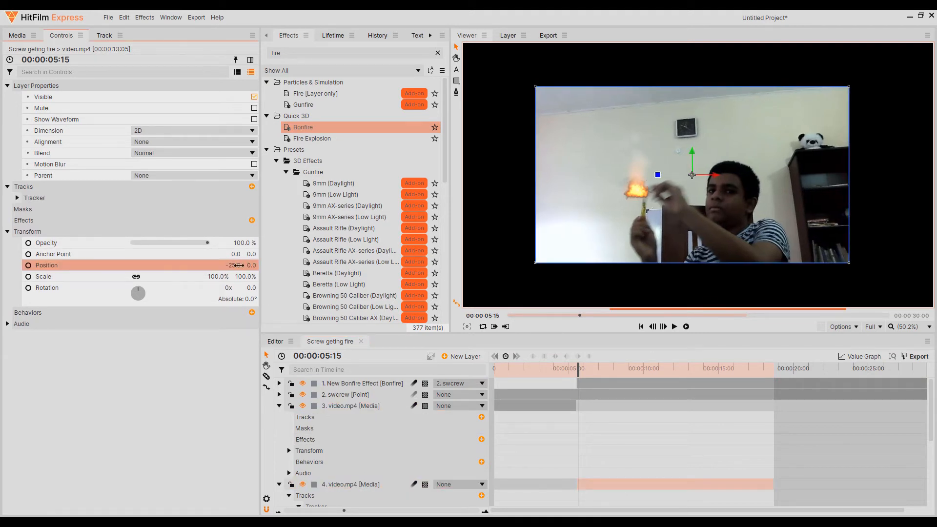
{"action": "left_click", "coordinate": [518, 408]}
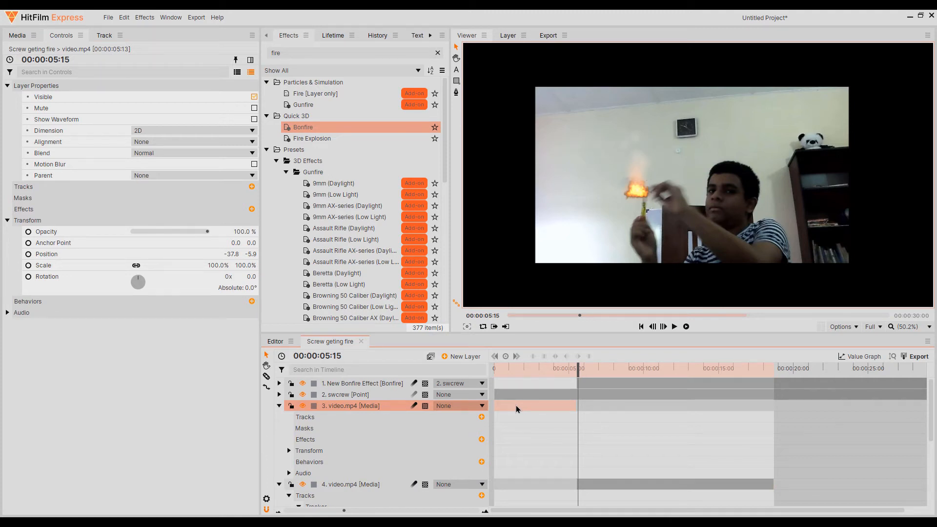
{"action": "left_click", "coordinate": [652, 487]}
{"action": "left_click_drag", "start_coordinate": [233, 265], "coordinate": [226, 265]}
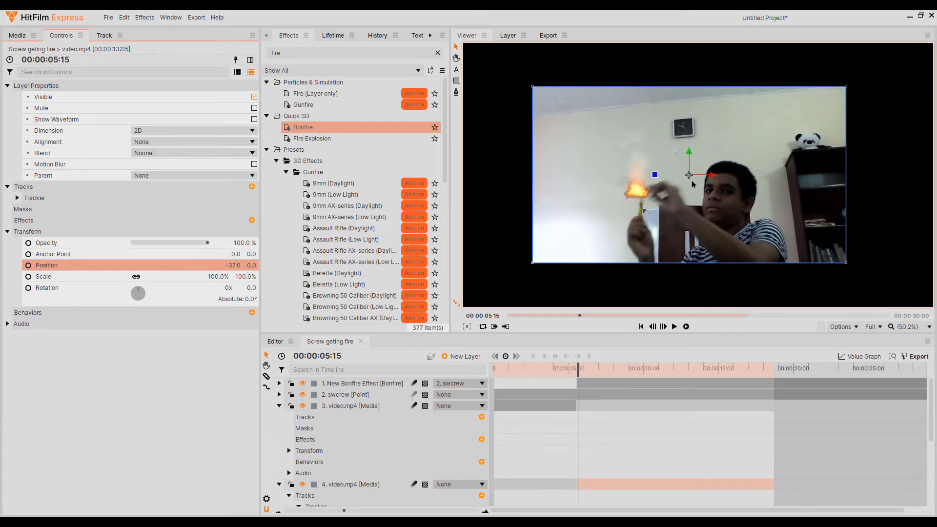
Adjust the second video.mp4 clip's height in the frame, setting its vertical position to 5
{"action": "left_click_drag", "start_coordinate": [709, 176], "coordinate": [708, 178]}
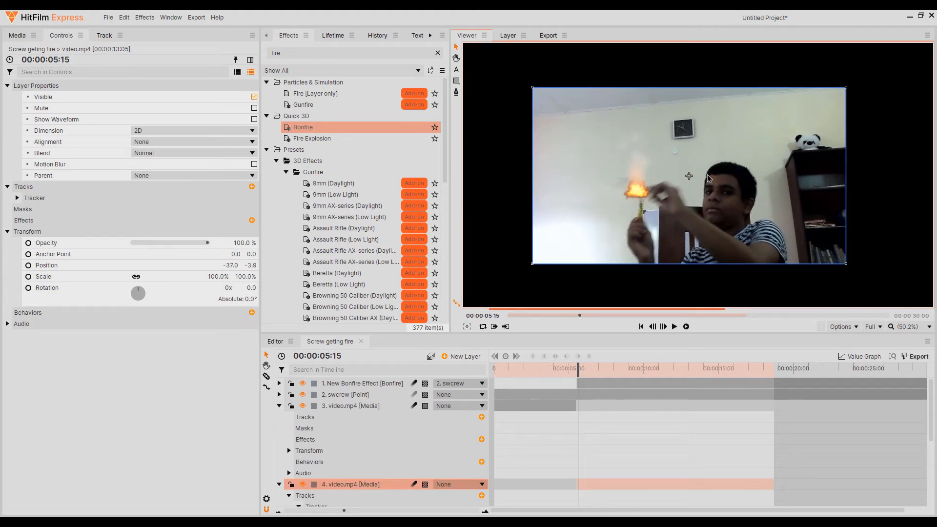
{"action": "left_click_drag", "start_coordinate": [707, 174], "coordinate": [708, 177]}
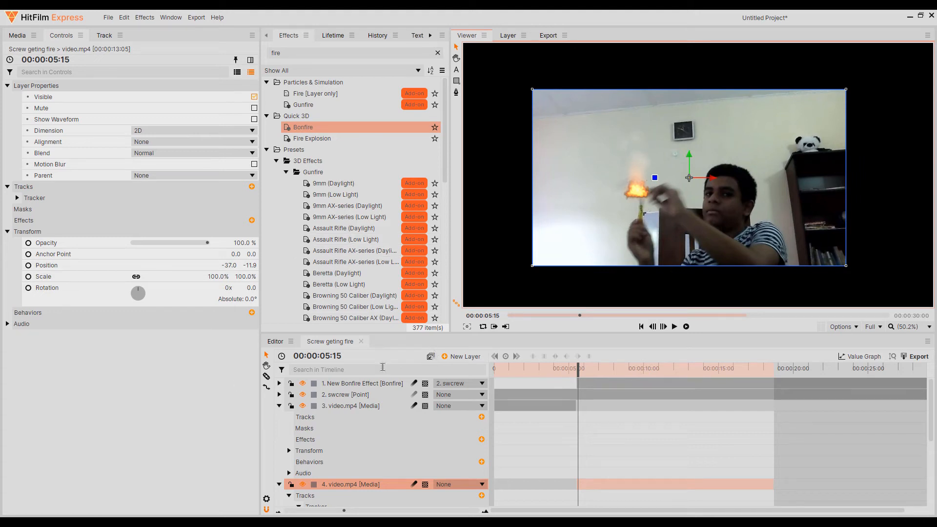
{"action": "left_click", "coordinate": [540, 406]}
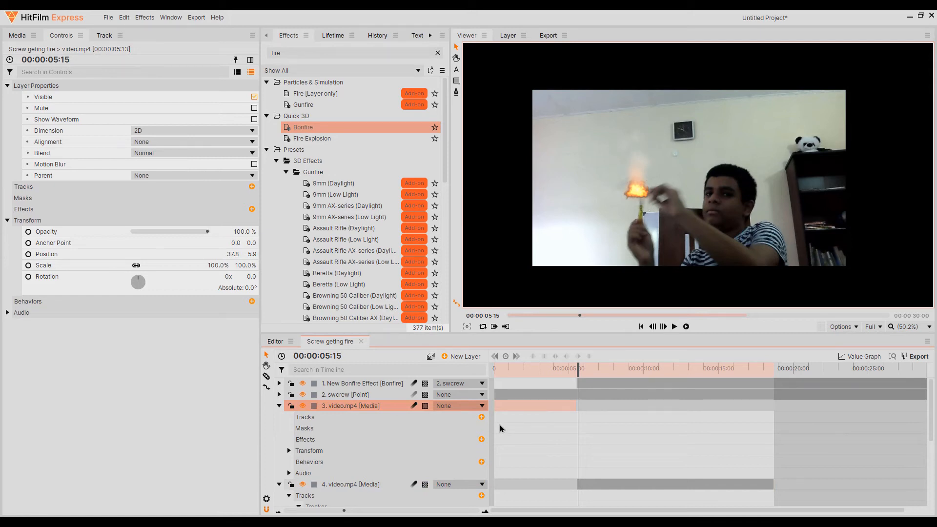
{"action": "left_click", "coordinate": [608, 483]}
{"action": "left_click_drag", "start_coordinate": [250, 266], "coordinate": [263, 265]}
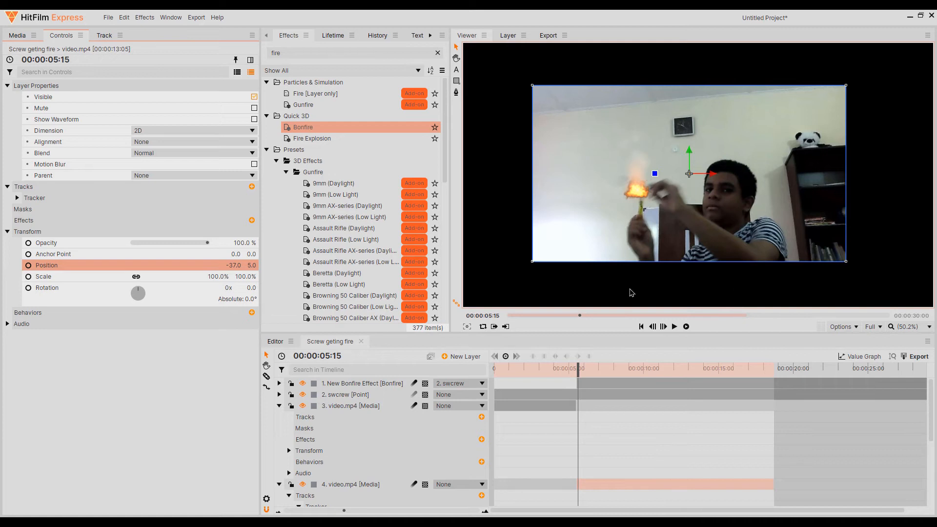
Scale the Bonfire layer to 49% and set its horizontal position to -46.7 at 00:00:07:10, and play the composite to the end
{"action": "left_click_drag", "start_coordinate": [567, 373], "coordinate": [557, 397]}
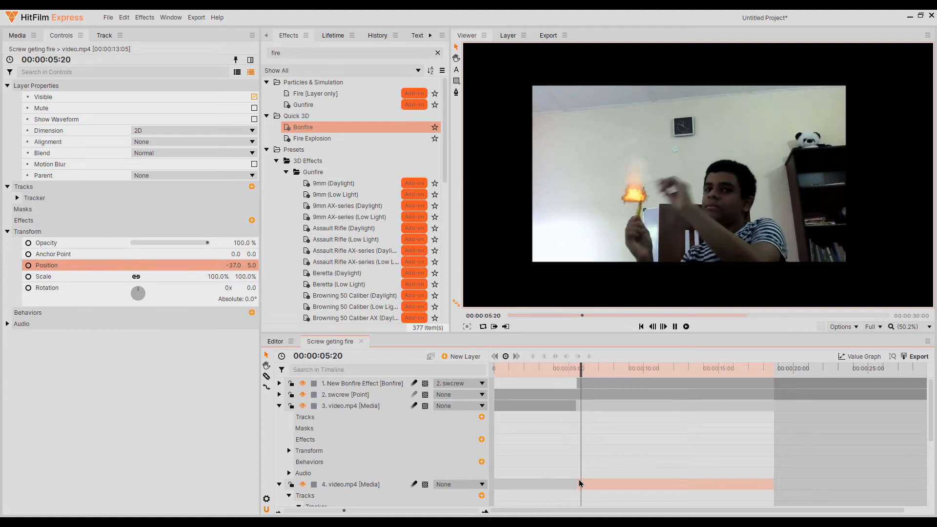
{"action": "key", "text": "space"}
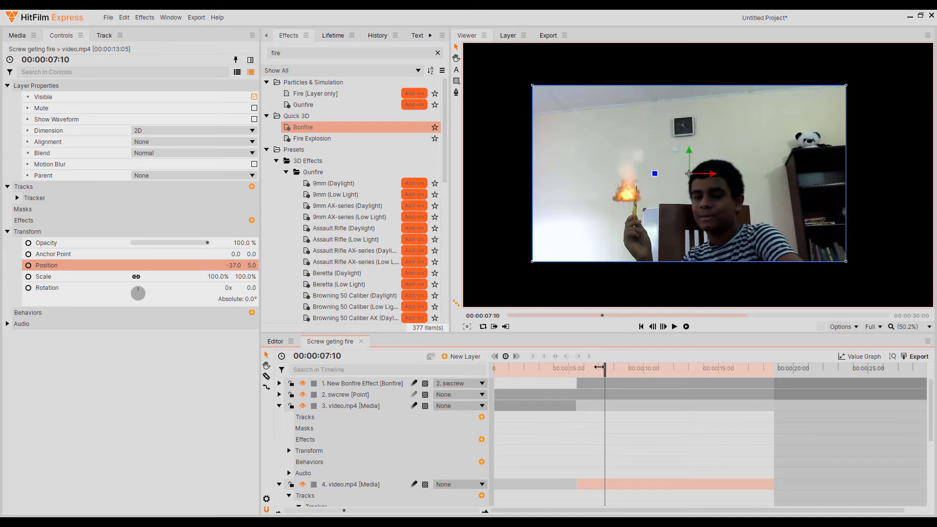
{"action": "left_click", "coordinate": [606, 386]}
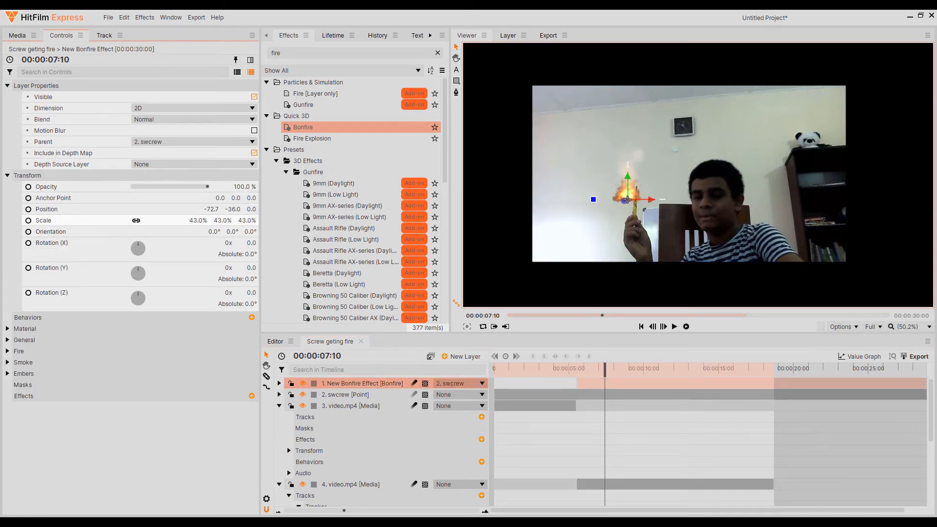
{"action": "left_click_drag", "start_coordinate": [192, 222], "coordinate": [197, 222]}
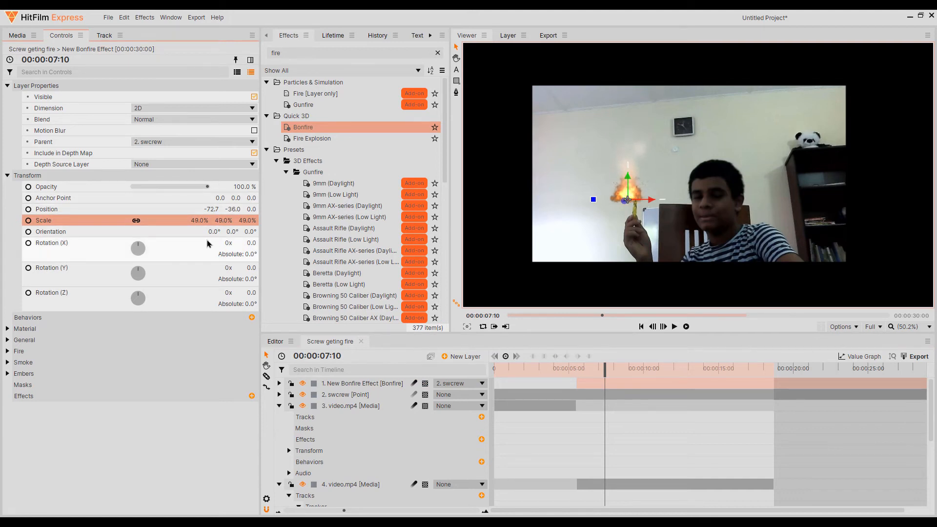
{"action": "left_click_drag", "start_coordinate": [211, 209], "coordinate": [220, 208]}
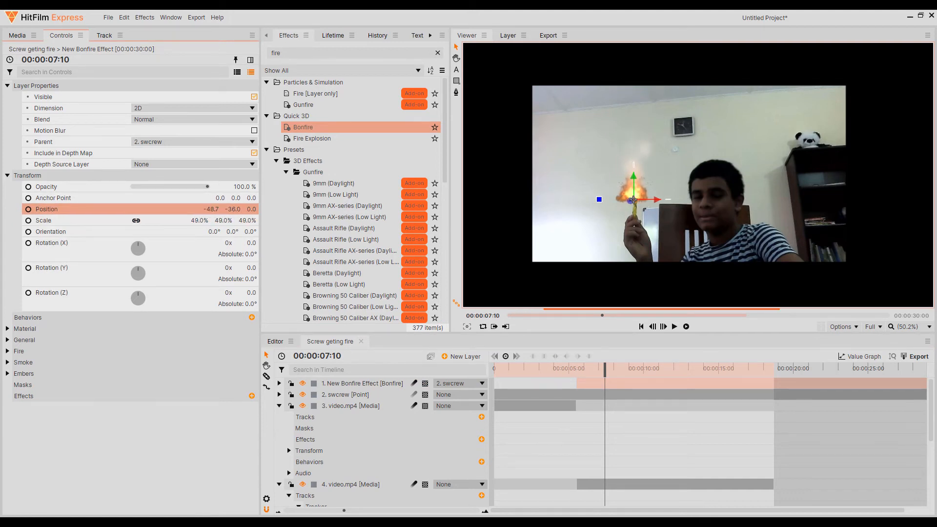
{"action": "key", "text": "space"}
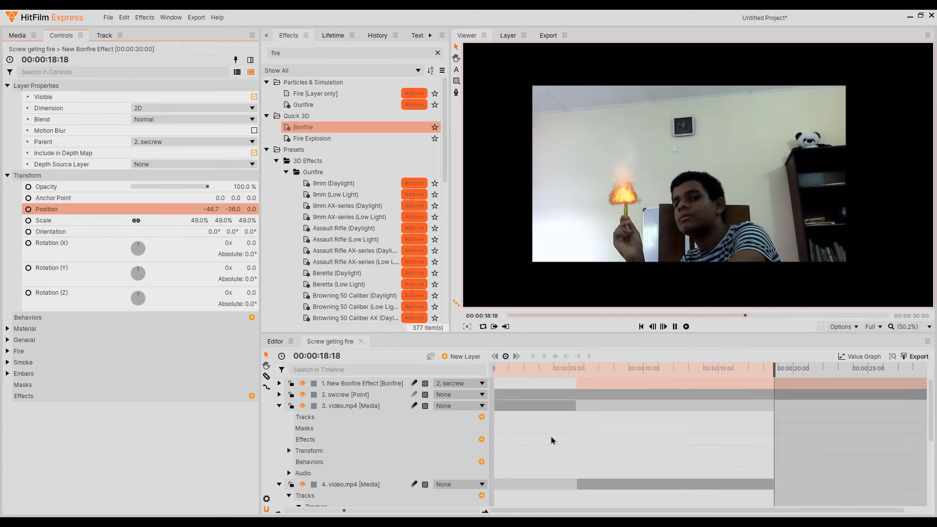
Trim the end of the swcrew point layer to match the end of the second video.mp4 clip
{"action": "left_click", "coordinate": [843, 396]}
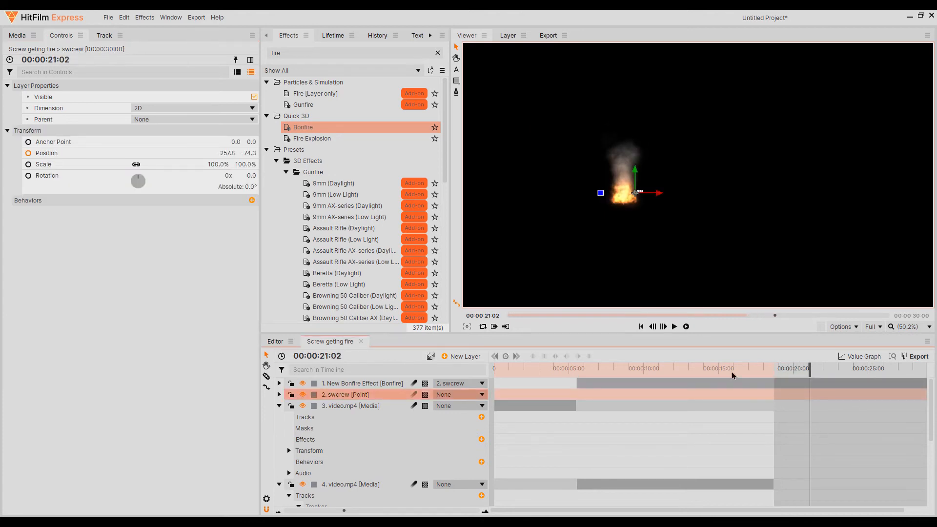
{"action": "left_click", "coordinate": [773, 386]}
{"action": "left_click_drag", "start_coordinate": [512, 511], "coordinate": [548, 516]}
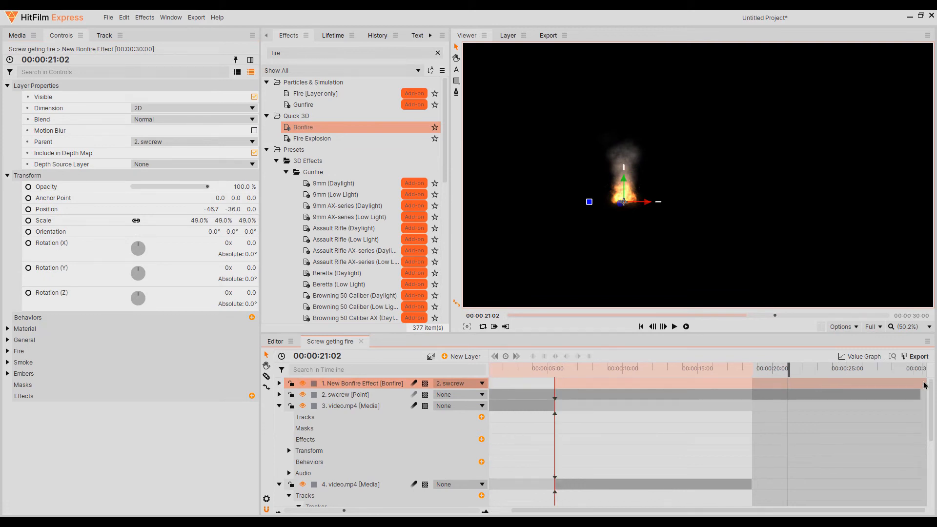
{"action": "left_click", "coordinate": [920, 394]}
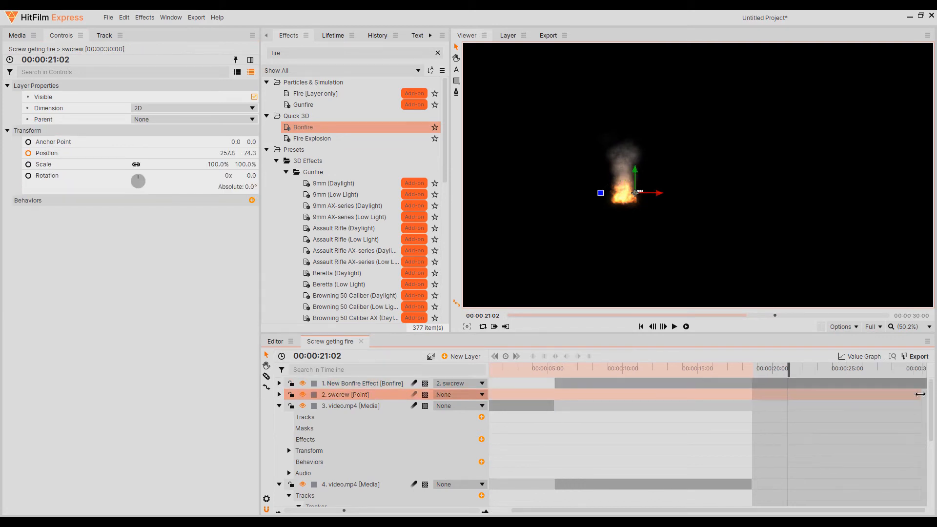
{"action": "left_click_drag", "start_coordinate": [908, 392], "coordinate": [752, 394]}
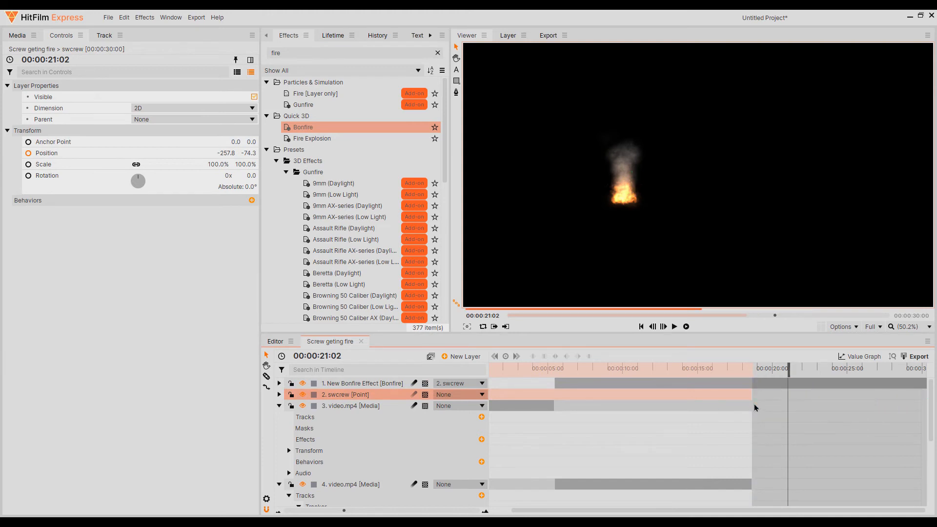
Try to pull in the end of the Bonfire layer on the composite timeline
{"action": "left_click", "coordinate": [855, 384]}
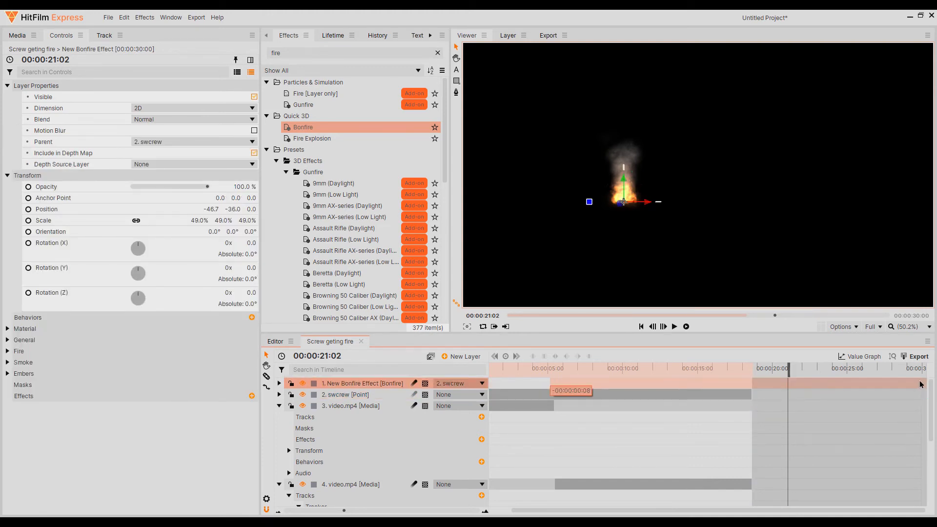
{"action": "left_click_drag", "start_coordinate": [919, 384], "coordinate": [914, 384]}
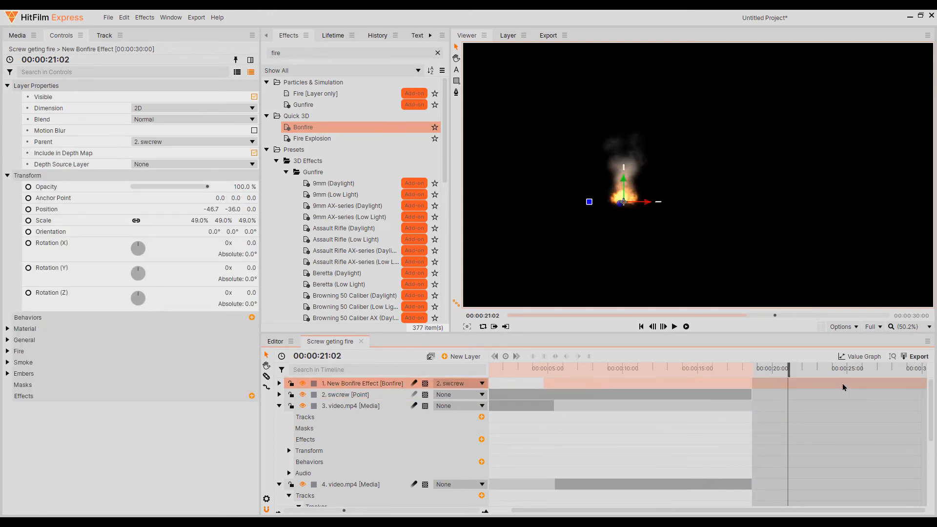
{"action": "left_click_drag", "start_coordinate": [842, 383], "coordinate": [850, 384]}
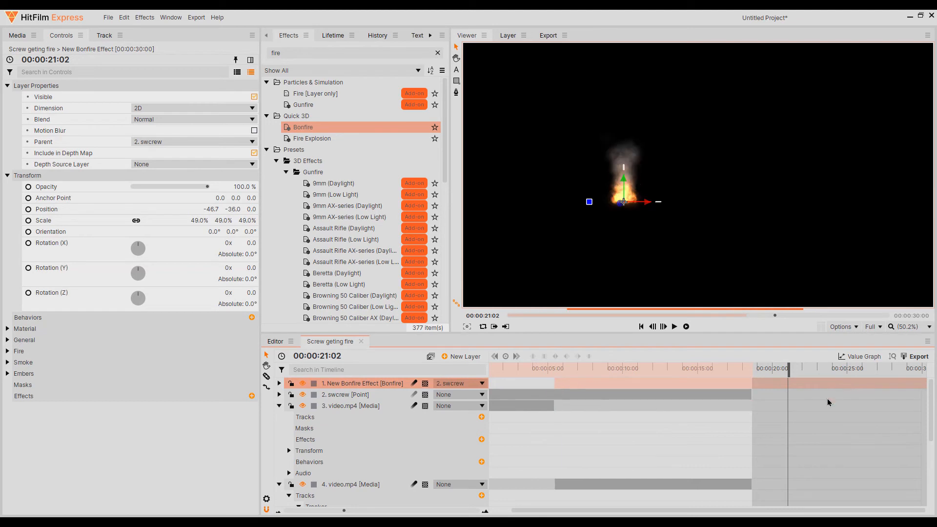
Switch from the composite to the Editor timeline and load the Editing workspace
{"action": "left_click_drag", "start_coordinate": [772, 364], "coordinate": [621, 384]}
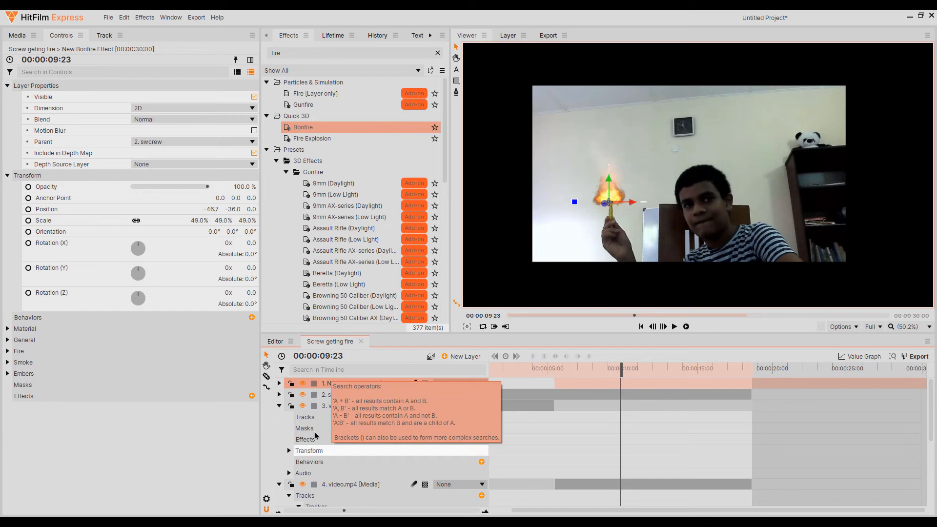
{"action": "left_click", "coordinate": [18, 36]}
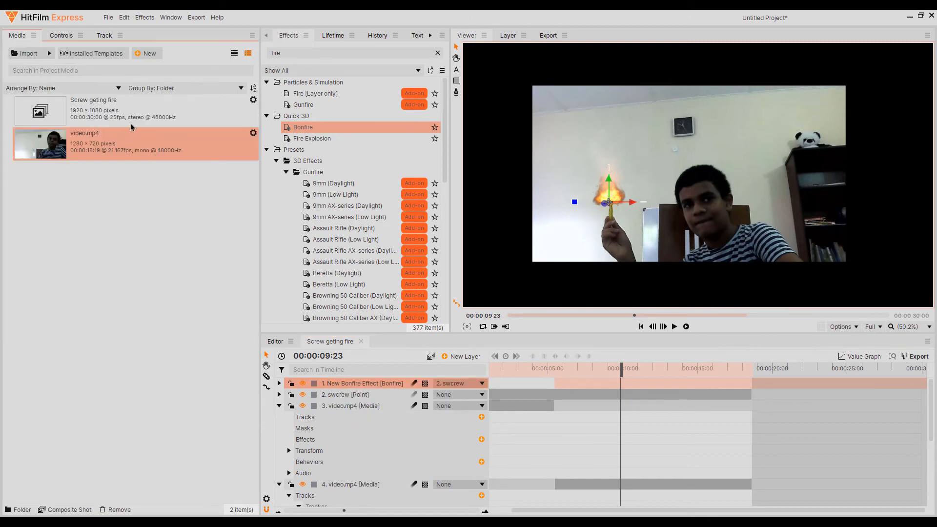
{"action": "left_click", "coordinate": [276, 341]}
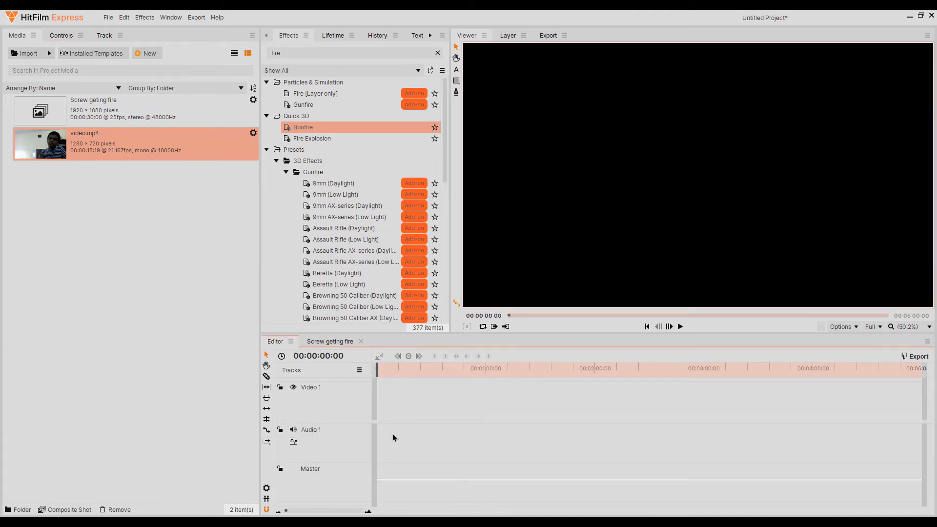
{"action": "left_click", "coordinate": [169, 18]}
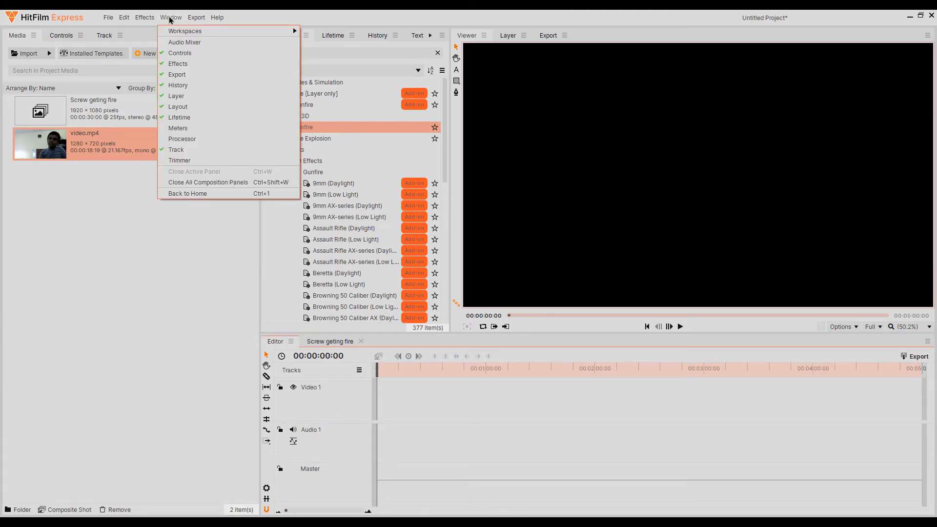
{"action": "mouse_move", "coordinate": [174, 31]}
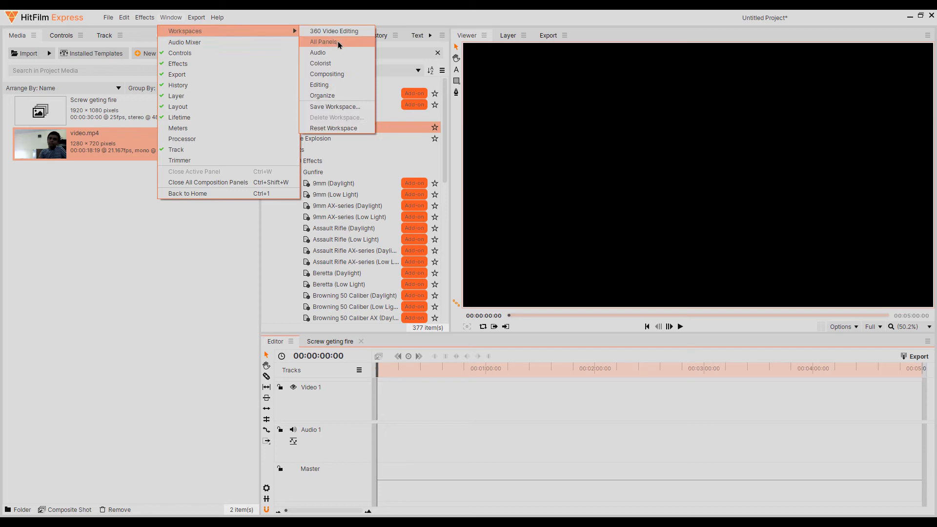
{"action": "left_click", "coordinate": [335, 85]}
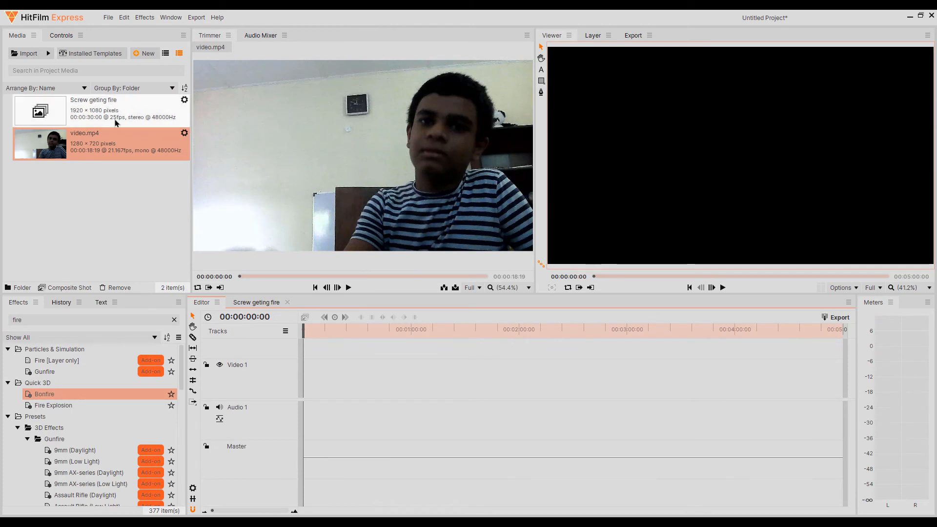
Place the "Screw geting fire" composite at the start of Video 1 with its audio, and play it back
{"action": "left_click_drag", "start_coordinate": [71, 104], "coordinate": [300, 391]}
{"action": "key", "text": "space"}
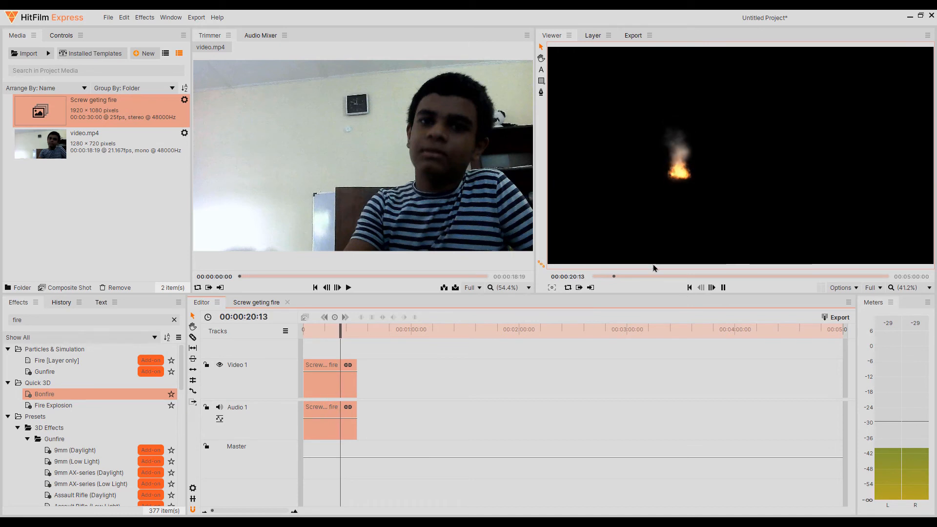
Slice the "Screw geting fire" clip at 00:00:18:13 on the editor timeline and delete the part after the cut
{"action": "left_click", "coordinate": [615, 275]}
{"action": "left_click_drag", "start_coordinate": [616, 277], "coordinate": [611, 279]}
{"action": "left_click_drag", "start_coordinate": [337, 332], "coordinate": [335, 332]}
{"action": "scroll", "coordinate": [339, 390], "scroll_direction": "up", "scroll_amount": 7}
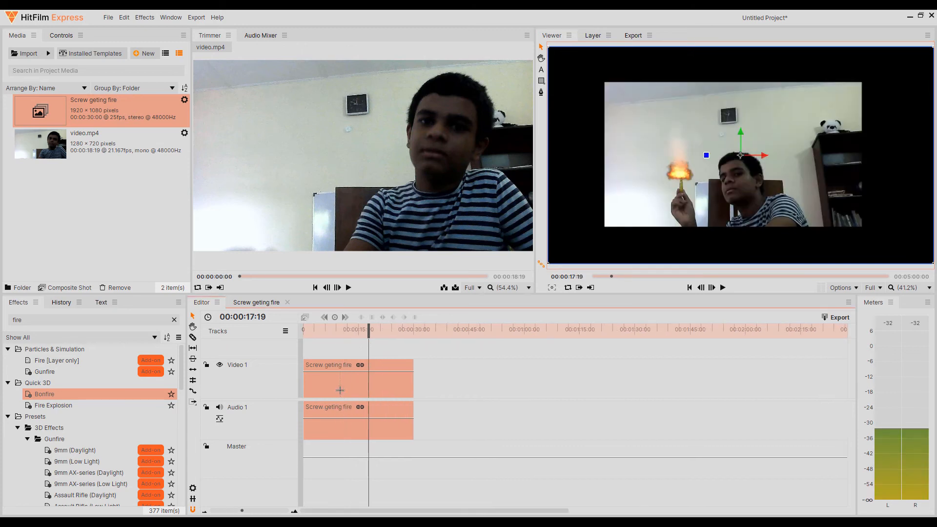
{"action": "left_click_drag", "start_coordinate": [472, 333], "coordinate": [481, 331]}
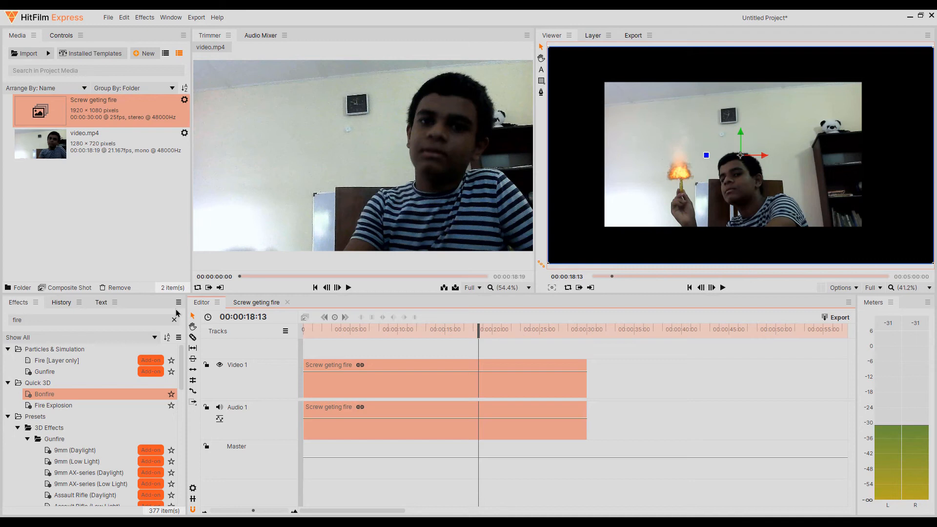
{"action": "left_click", "coordinate": [192, 337]}
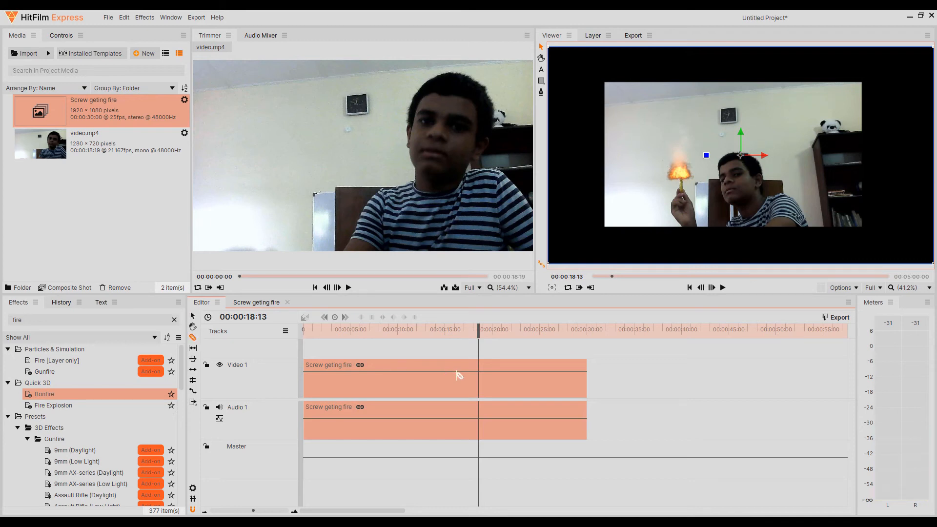
{"action": "left_click", "coordinate": [484, 380]}
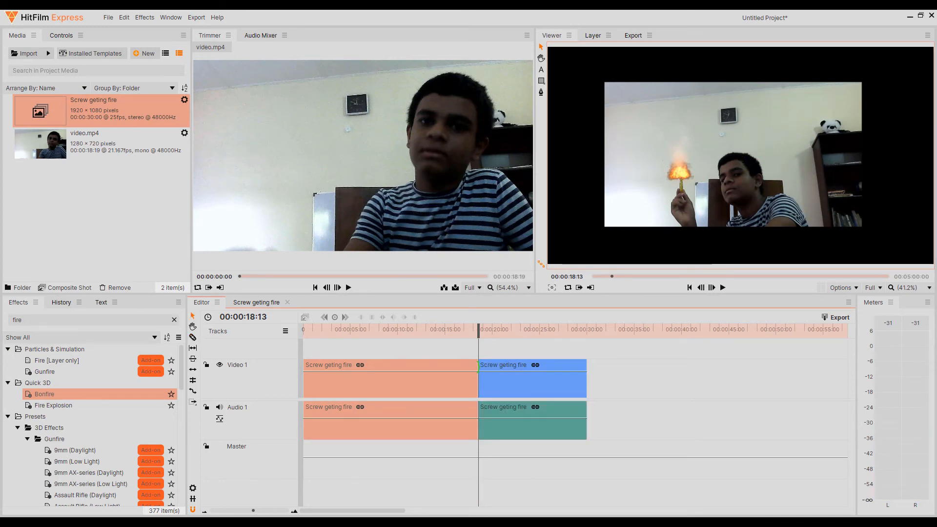
{"action": "left_click", "coordinate": [504, 387]}
{"action": "key", "text": "Delete"}
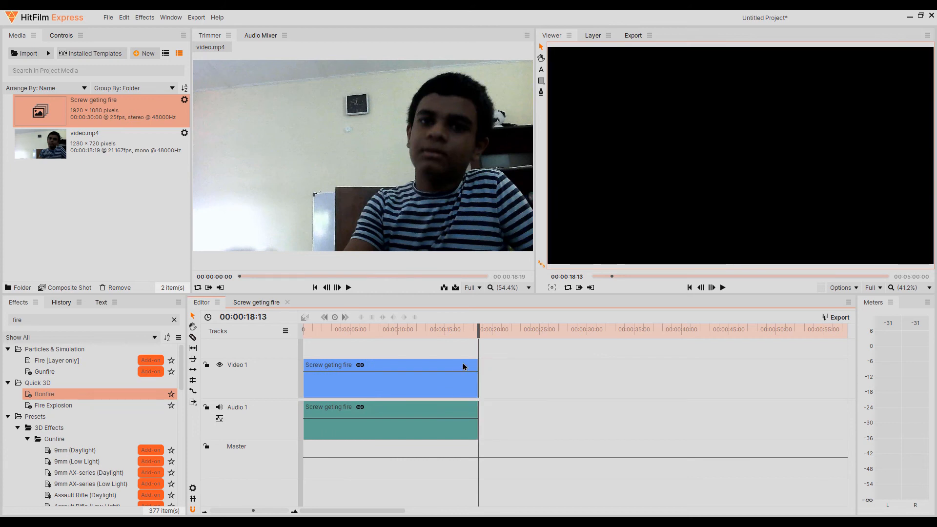
Shorten the editor timeline's work area so that it ends exactly at the end of the trimmed "Screw geting fire" clip
{"action": "left_click_drag", "start_coordinate": [472, 327], "coordinate": [488, 372]}
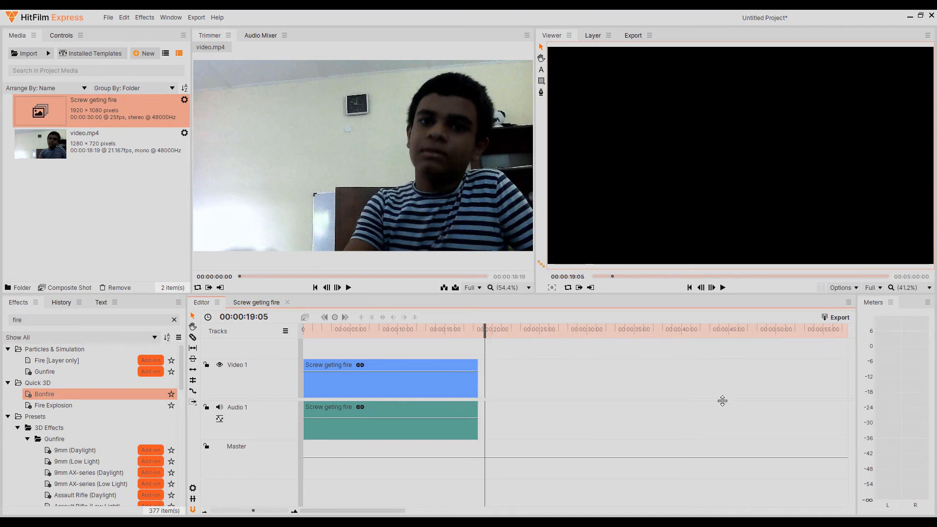
{"action": "scroll", "coordinate": [722, 401], "scroll_direction": "down", "scroll_amount": 5}
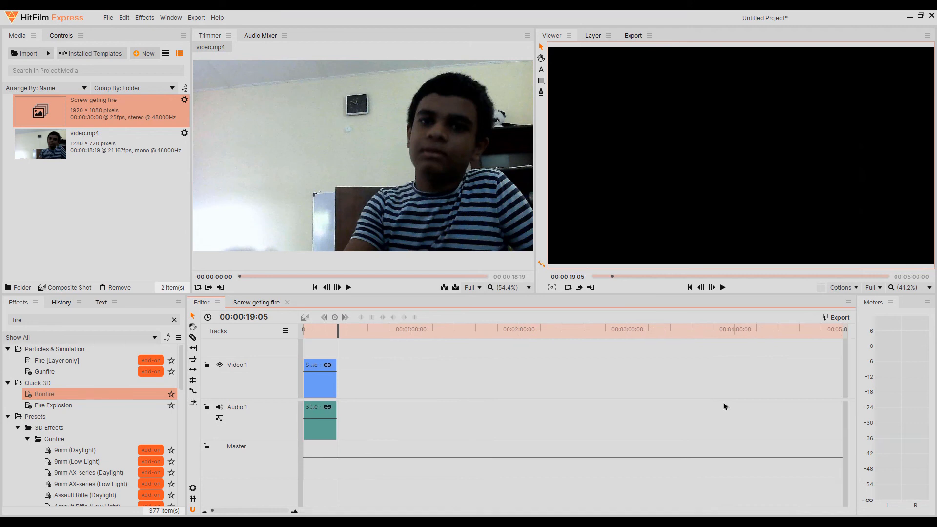
{"action": "left_click_drag", "start_coordinate": [841, 341], "coordinate": [340, 353]}
{"action": "scroll", "coordinate": [395, 418], "scroll_direction": "up", "scroll_amount": 3}
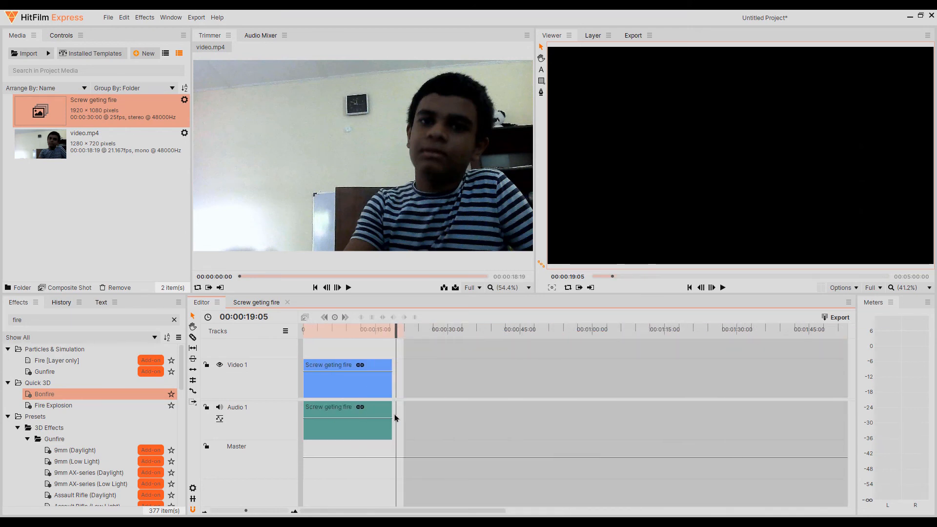
{"action": "scroll", "coordinate": [395, 417], "scroll_direction": "up", "scroll_amount": 2}
{"action": "left_click_drag", "start_coordinate": [575, 331], "coordinate": [558, 332]}
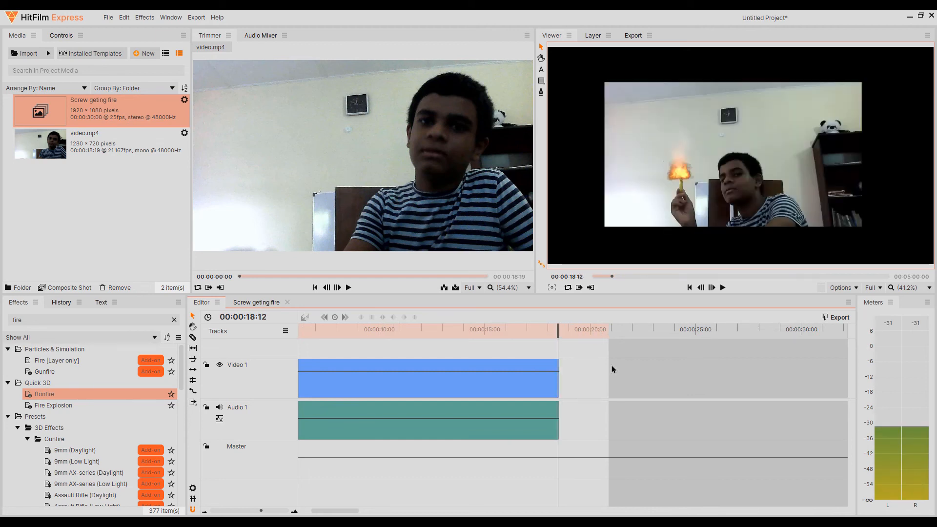
{"action": "scroll", "coordinate": [614, 370], "scroll_direction": "up", "scroll_amount": 5}
{"action": "left_click_drag", "start_coordinate": [340, 513], "coordinate": [340, 512]}
{"action": "mouse_move", "coordinate": [681, 328]}
{"action": "left_mouse_down"}
{"action": "mouse_move", "coordinate": [266, 352]}
{"action": "mouse_move", "coordinate": [550, 352]}
{"action": "mouse_move", "coordinate": [549, 332]}
{"action": "mouse_move", "coordinate": [404, 352]}
{"action": "mouse_move", "coordinate": [252, 351]}
{"action": "mouse_move", "coordinate": [316, 358]}
{"action": "left_mouse_up"}
{"action": "scroll", "coordinate": [439, 382], "scroll_direction": "down", "scroll_amount": 10}
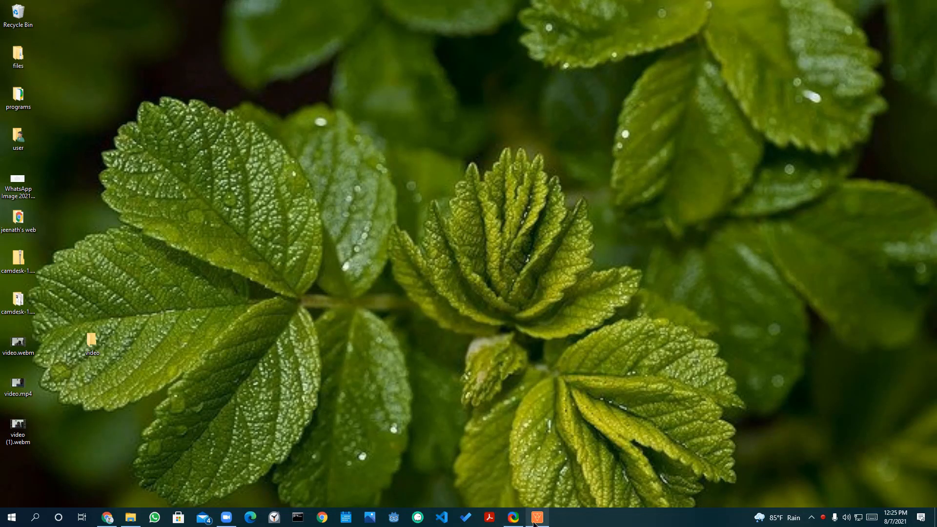
Switch back to HitFilm Express and export the editor timeline to the Desktop as an MP4 named "fire from screw"
{"action": "left_click", "coordinate": [514, 519]}
{"action": "left_click", "coordinate": [514, 519]}
{"action": "left_click", "coordinate": [536, 518]}
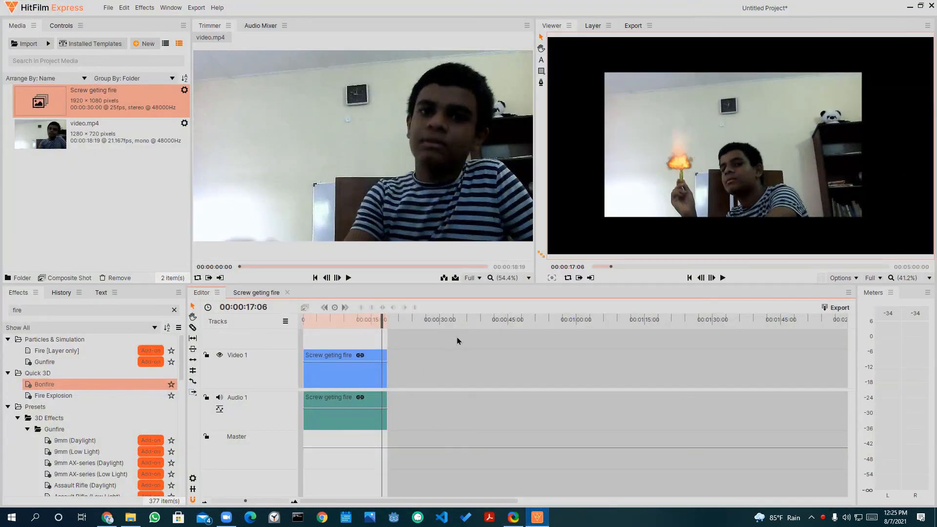
{"action": "left_click", "coordinate": [839, 307]}
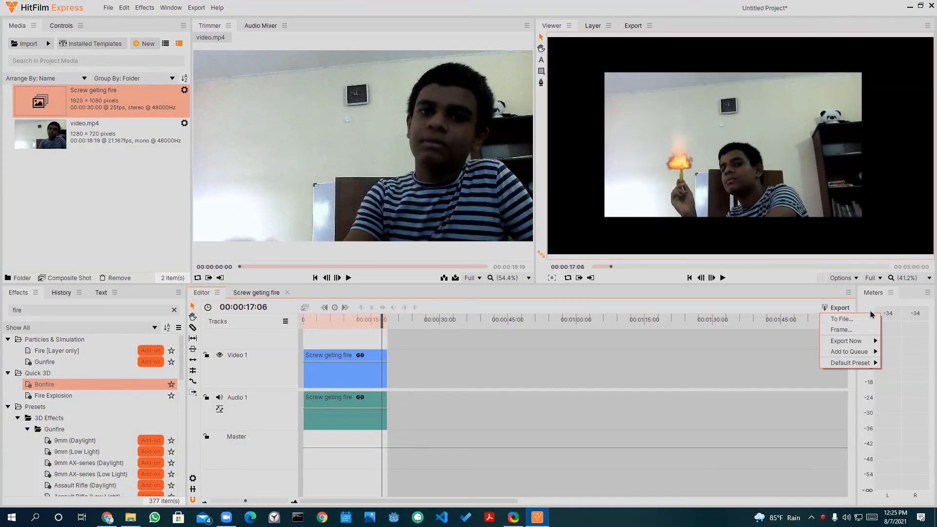
{"action": "left_click", "coordinate": [846, 318]}
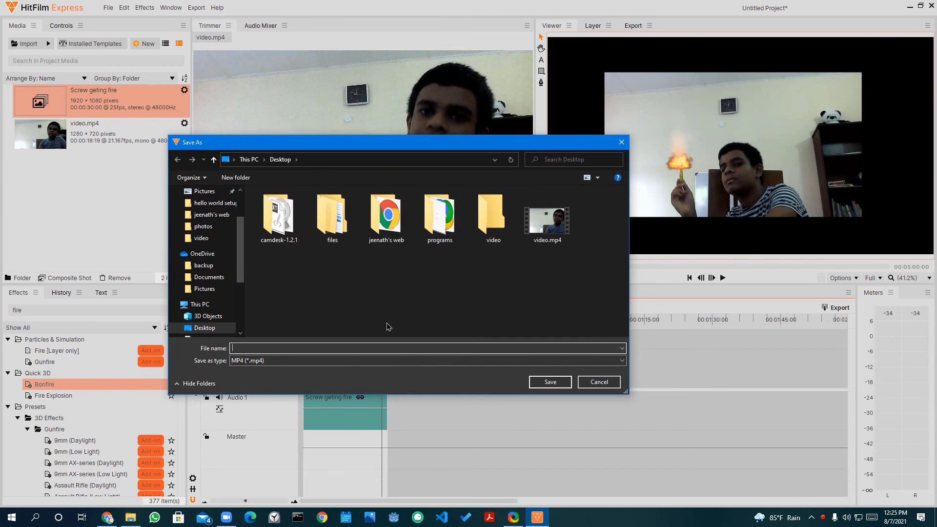
{"action": "type", "text": "fire from screw"}
{"action": "key", "text": "Return"}
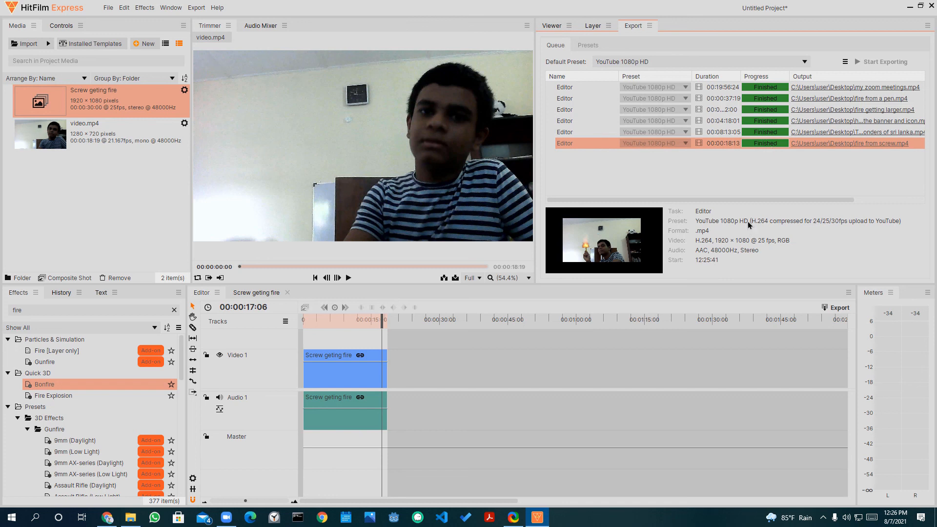
Open the exported "fire from screw.mp4" from the desktop, watch it in a maximized player, and close the player
{"action": "left_click", "coordinate": [909, 6]}
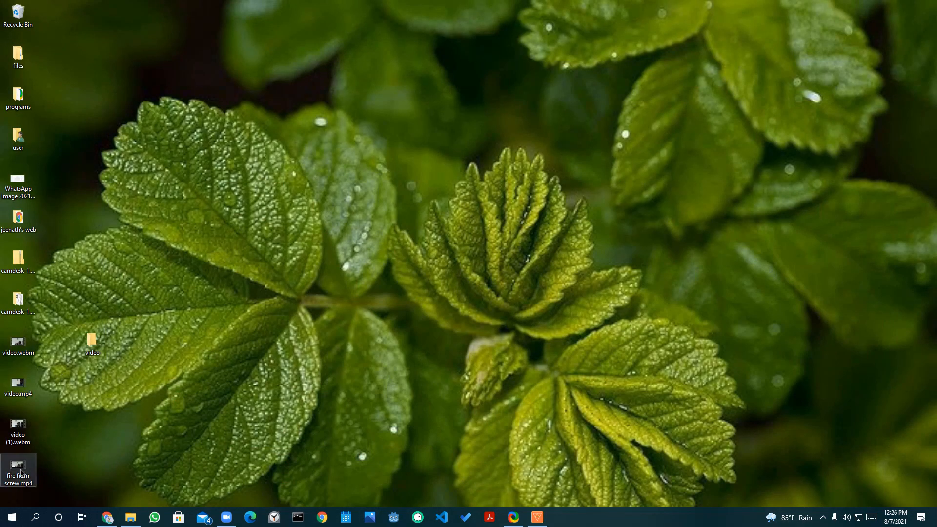
{"action": "double_click", "coordinate": [21, 472]}
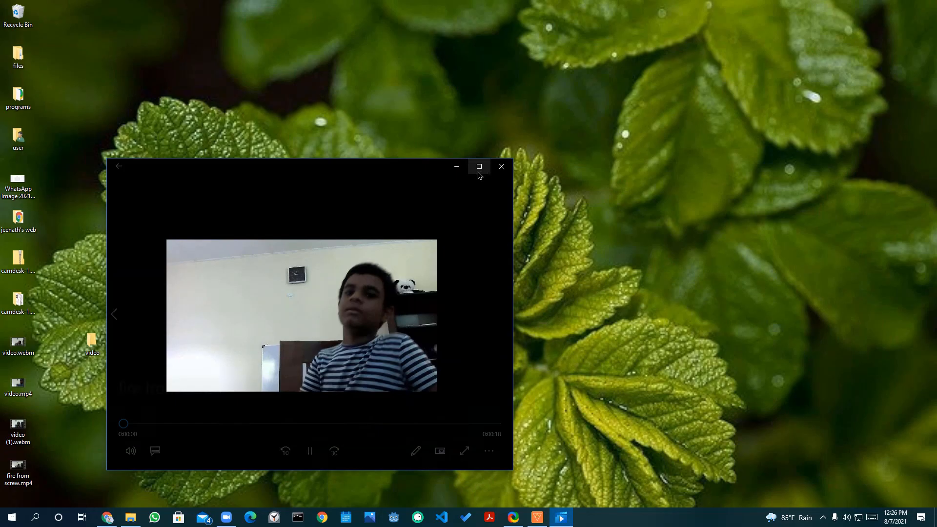
{"action": "left_click", "coordinate": [478, 171]}
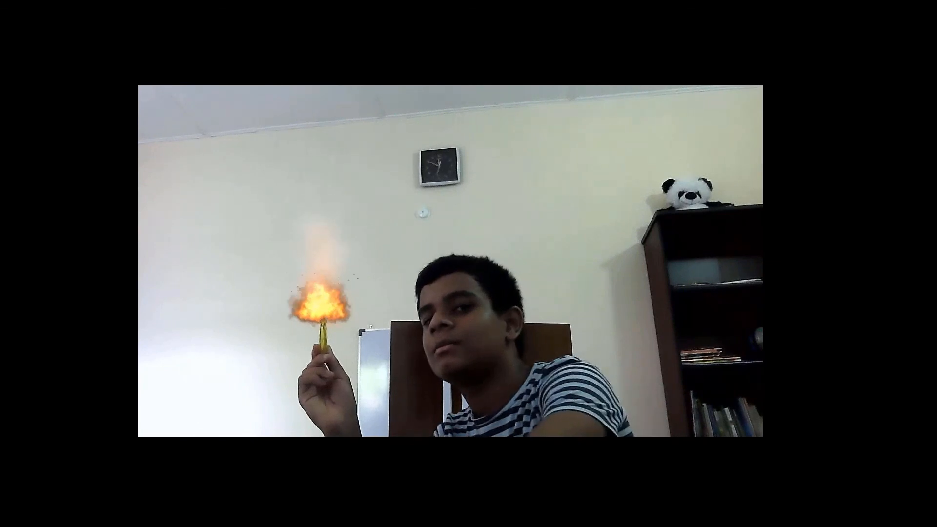
{"action": "key", "text": "Escape"}
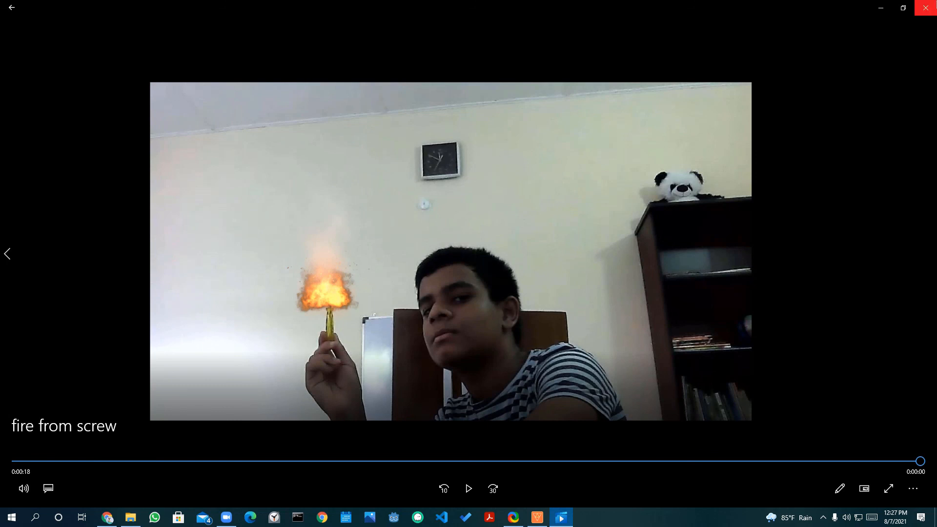
{"action": "left_click", "coordinate": [932, 6]}
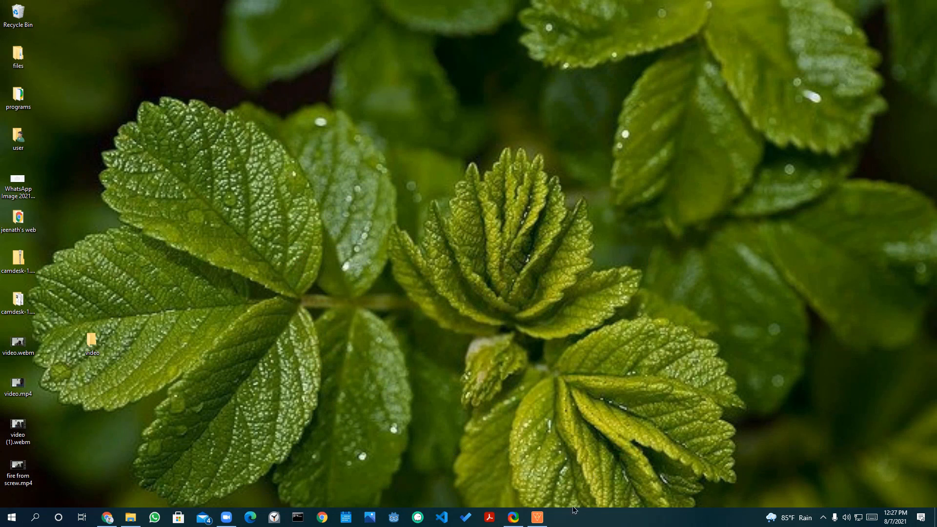
{"action": "left_click", "coordinate": [537, 517]}
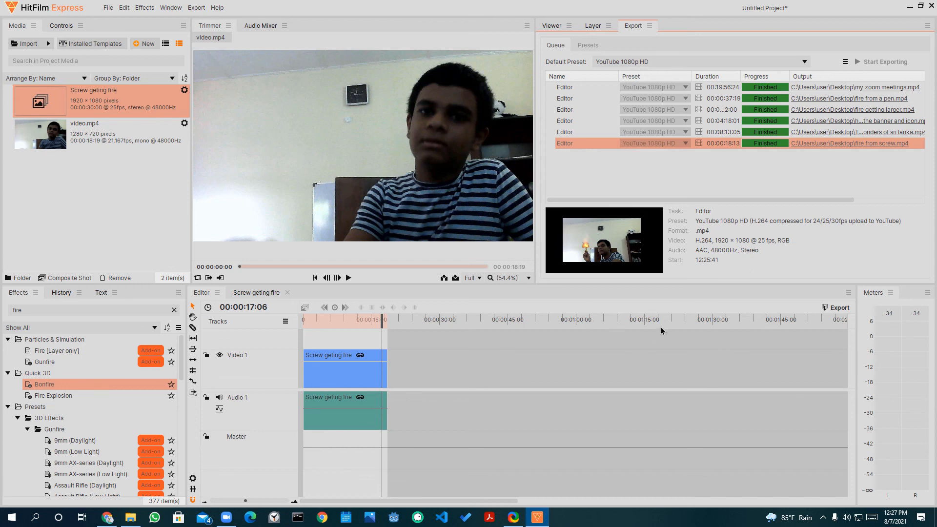
{"action": "left_click", "coordinate": [910, 6]}
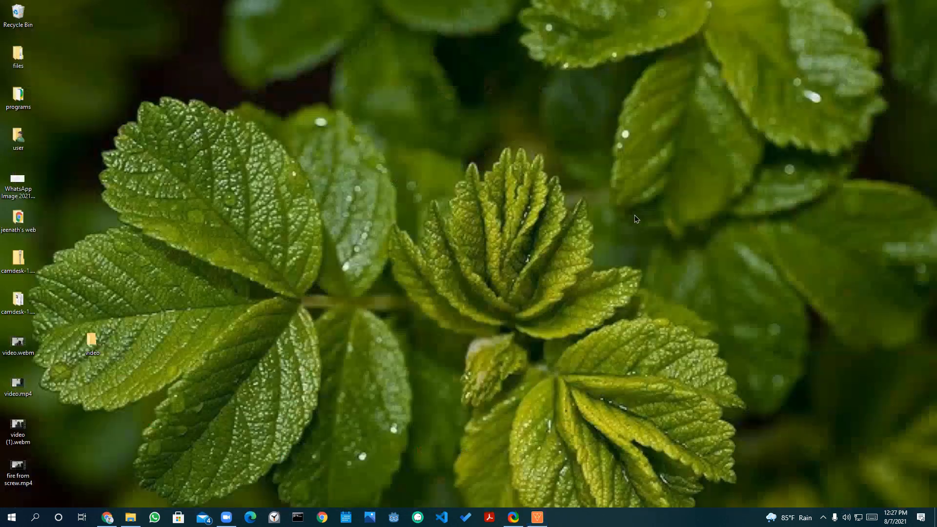